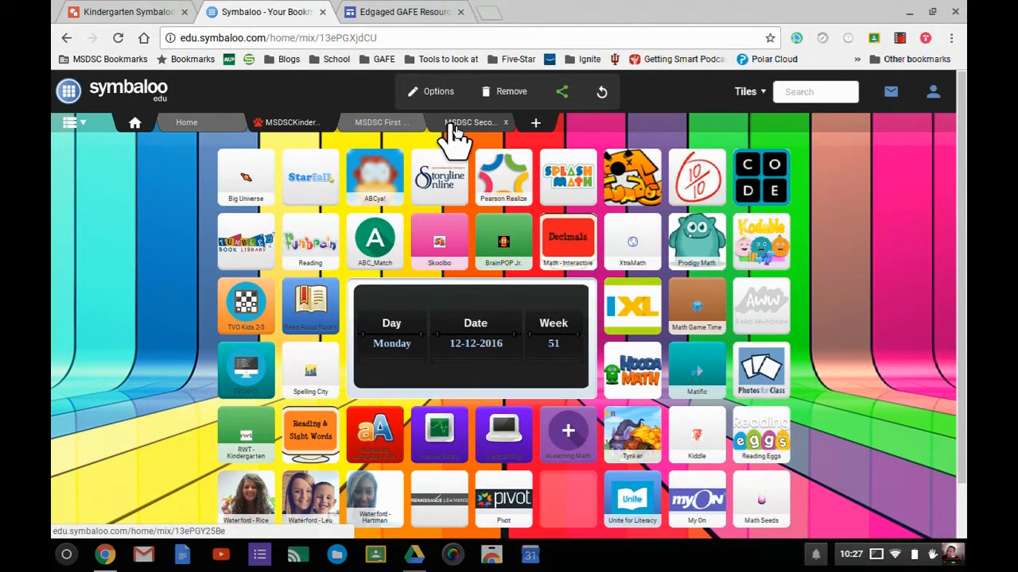
Switch to the Kindergarten Symbaloo drawing and nudge the CODE logo slightly left, closer to the 10/10 logo.
{"action": "left_click", "coordinate": [109, 14]}
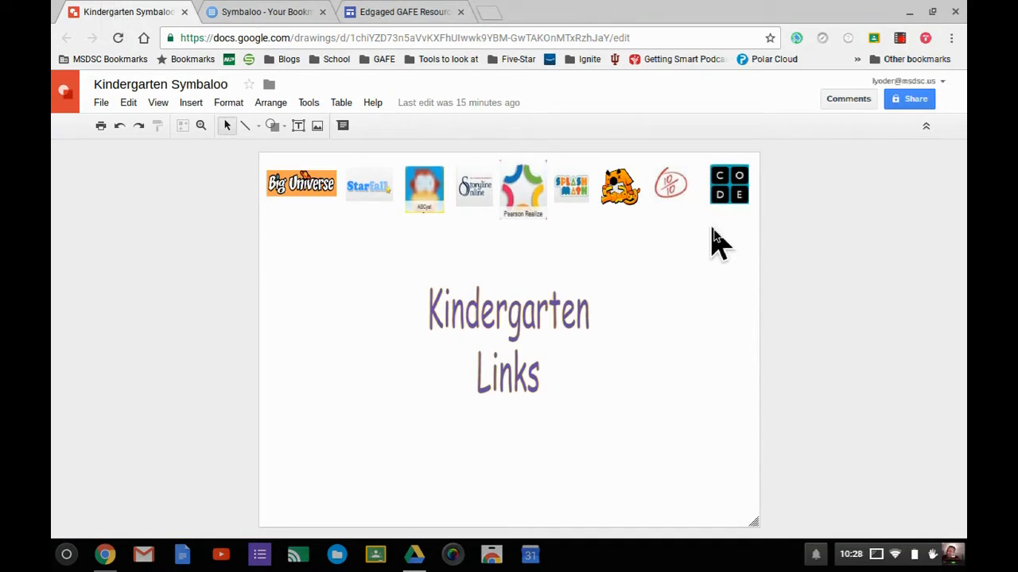
{"action": "left_click", "coordinate": [739, 196]}
{"action": "left_click_drag", "start_coordinate": [739, 196], "coordinate": [728, 194]}
{"action": "left_click", "coordinate": [819, 231]}
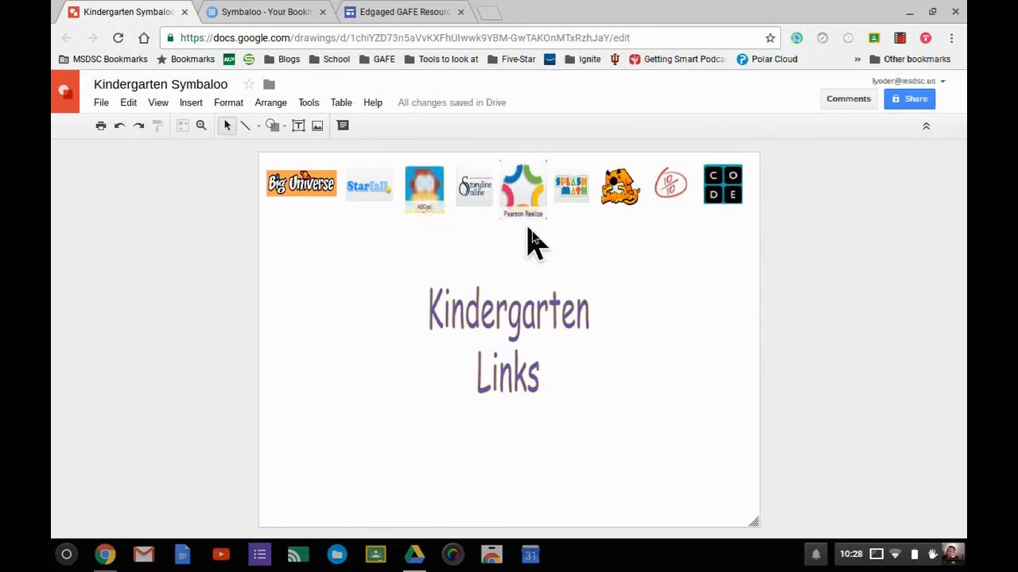
Capture a partial screenshot of the Funbrain Reading tile on the Symbaloo page and copy it to the clipboard.
{"action": "left_click", "coordinate": [282, 21]}
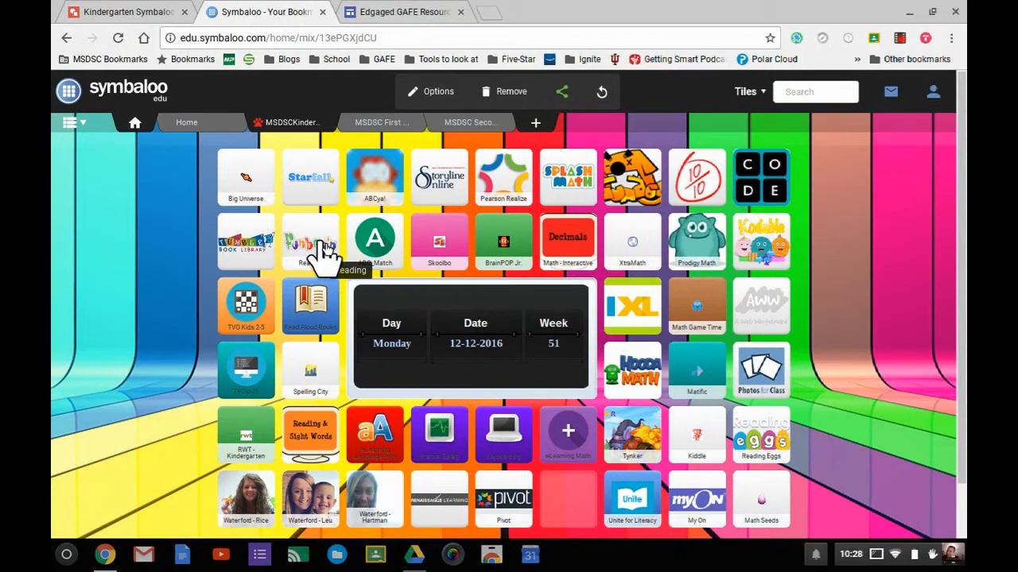
{"action": "key", "text": "ctrl+shift+F5"}
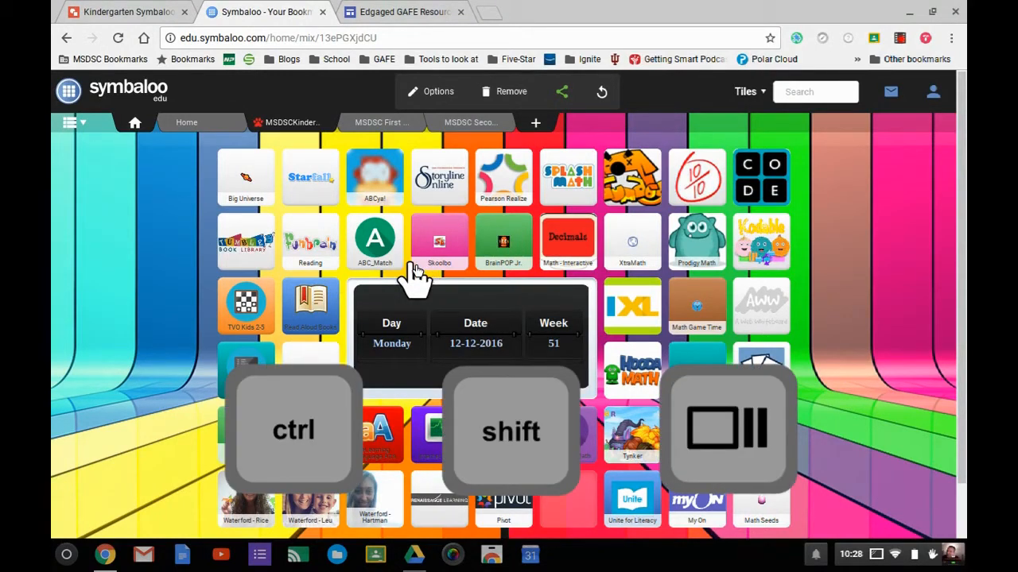
{"action": "key", "text": "ctrl+shift+F5"}
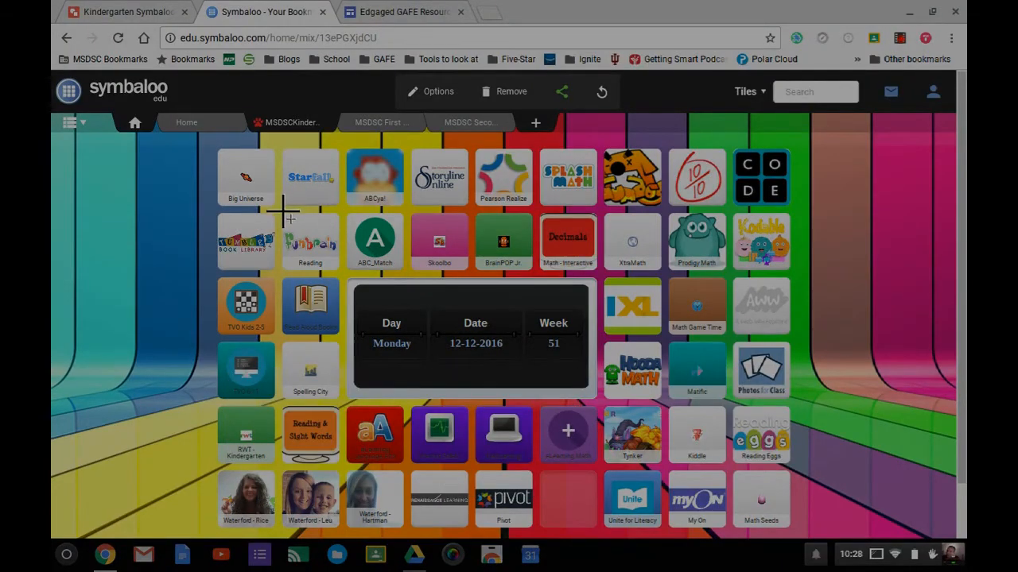
{"action": "left_click_drag", "start_coordinate": [282, 214], "coordinate": [340, 267]}
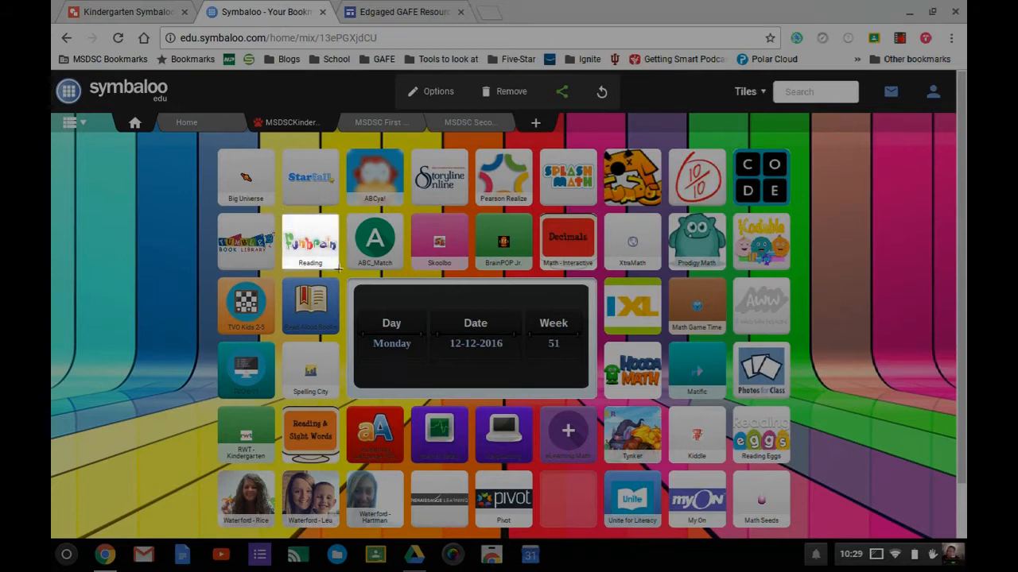
{"action": "left_click_drag", "start_coordinate": [340, 269], "coordinate": [340, 269]}
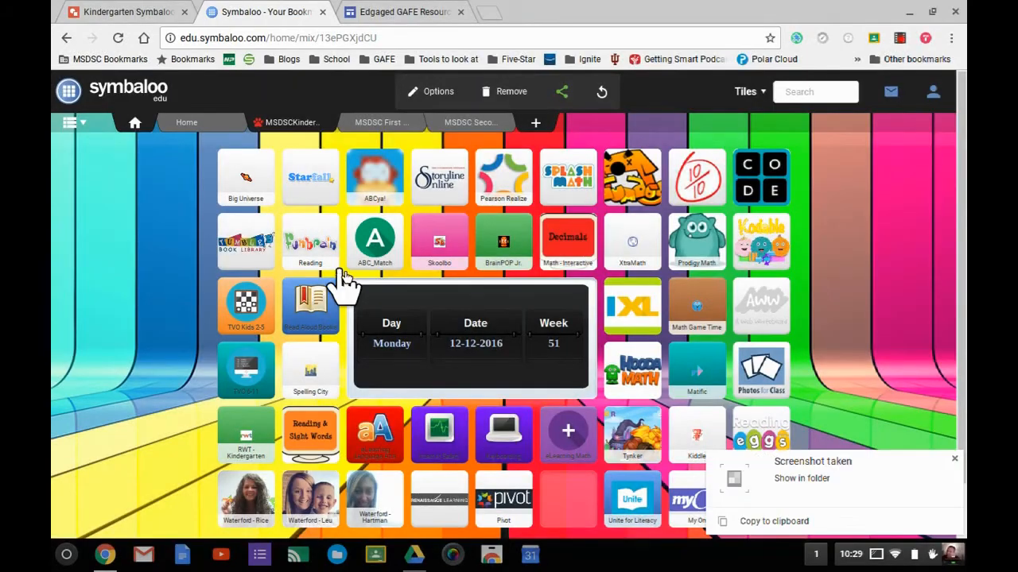
{"action": "left_click", "coordinate": [747, 520]}
Paste the Funbrain Reading screenshot into the Kindergarten Symbaloo drawing and place it below the Big Universe logo.
{"action": "left_click", "coordinate": [94, 13]}
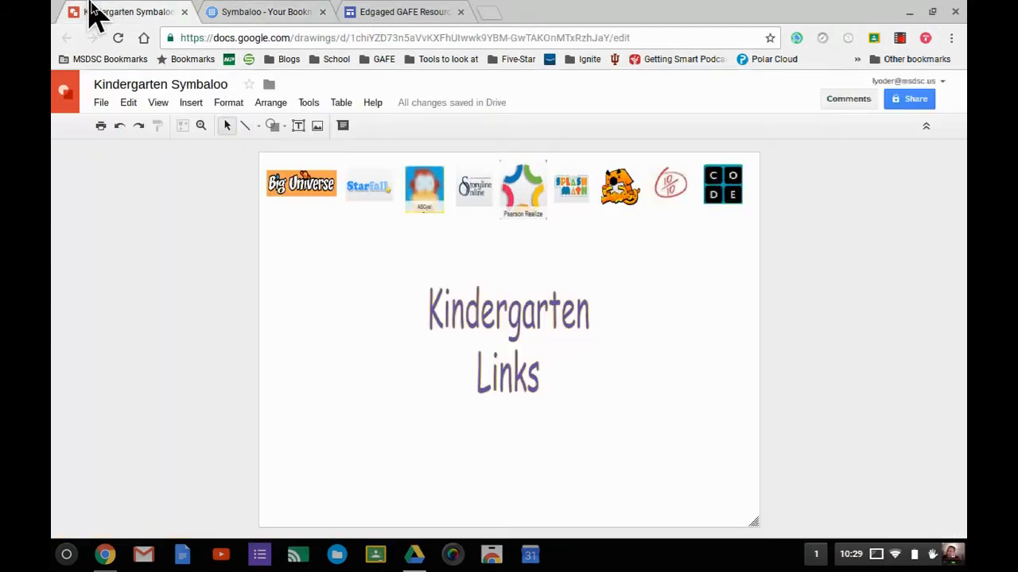
{"action": "right_click", "coordinate": [281, 232]}
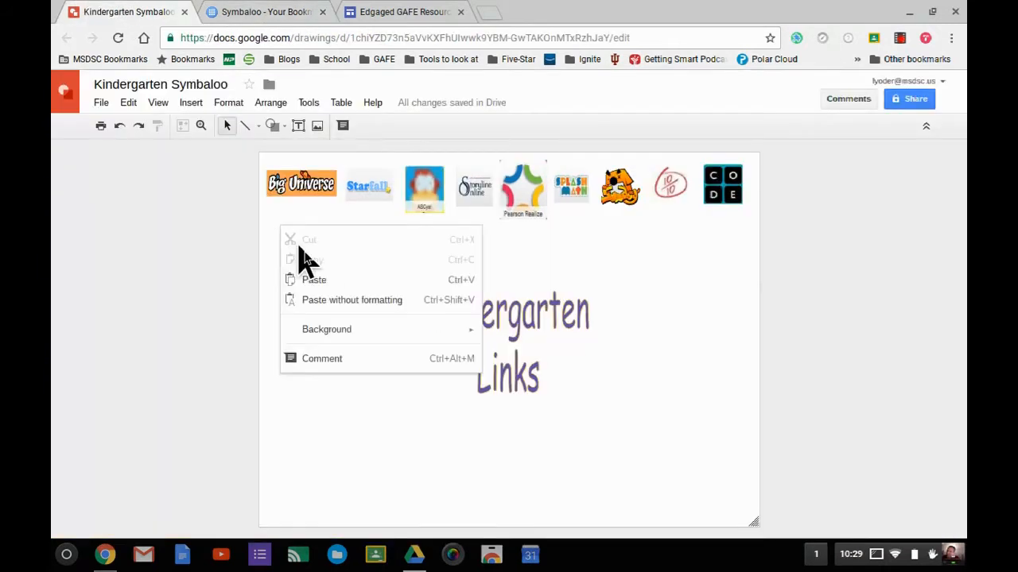
{"action": "left_click", "coordinate": [325, 283]}
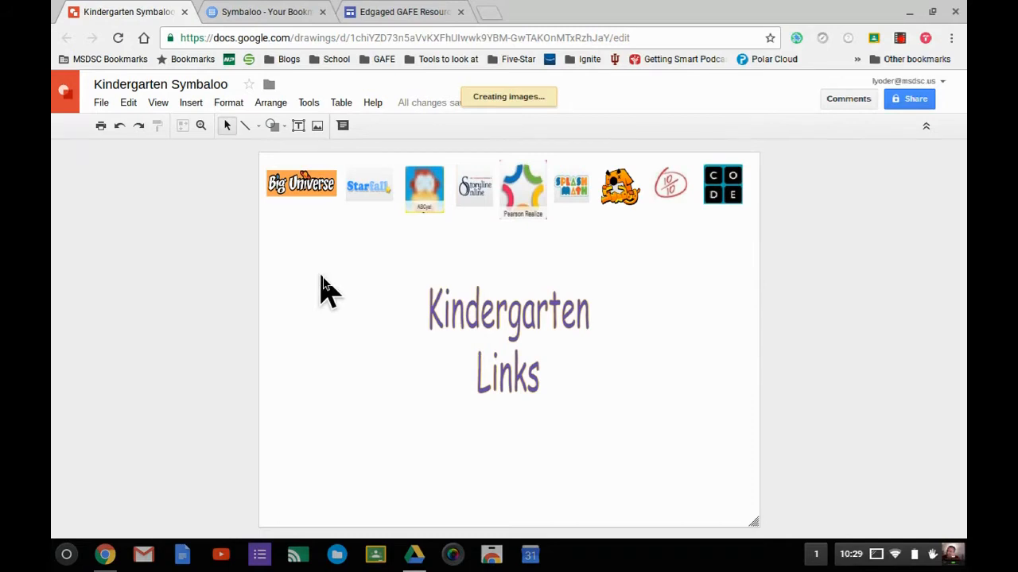
{"action": "left_click_drag", "start_coordinate": [297, 429], "coordinate": [307, 230]}
{"action": "key", "text": "ctrl+shift+F5"}
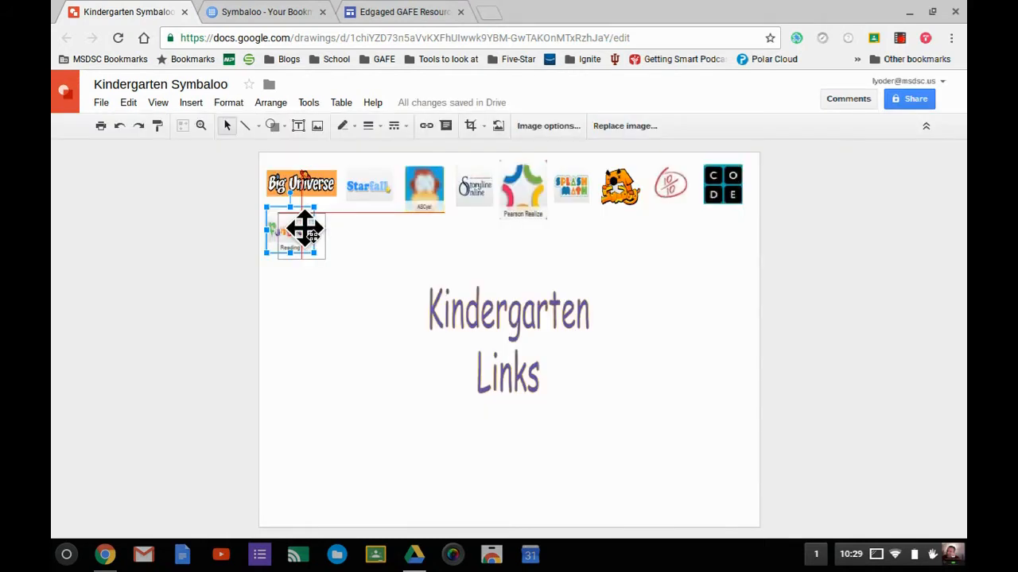
Open the Funbrain Reading site from its Symbaloo tile and copy the page's web address.
{"action": "left_click", "coordinate": [229, 10]}
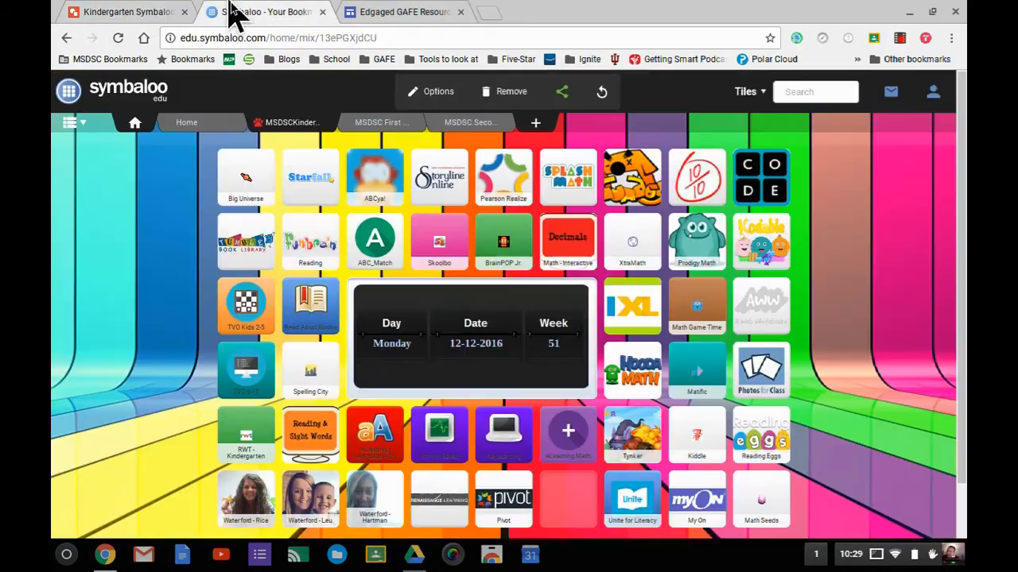
{"action": "left_click", "coordinate": [312, 255]}
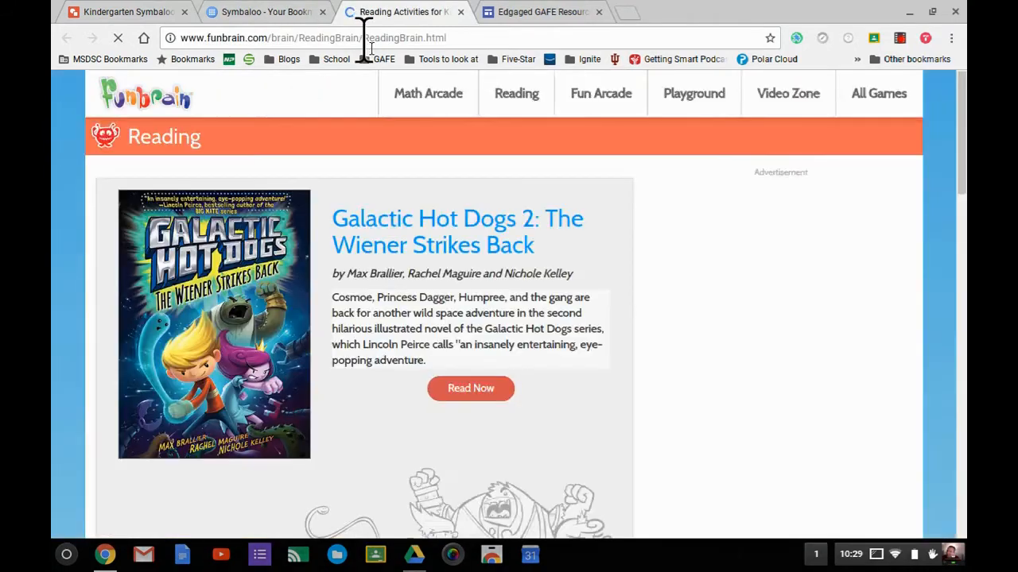
{"action": "left_click", "coordinate": [364, 38]}
{"action": "right_click", "coordinate": [365, 38]}
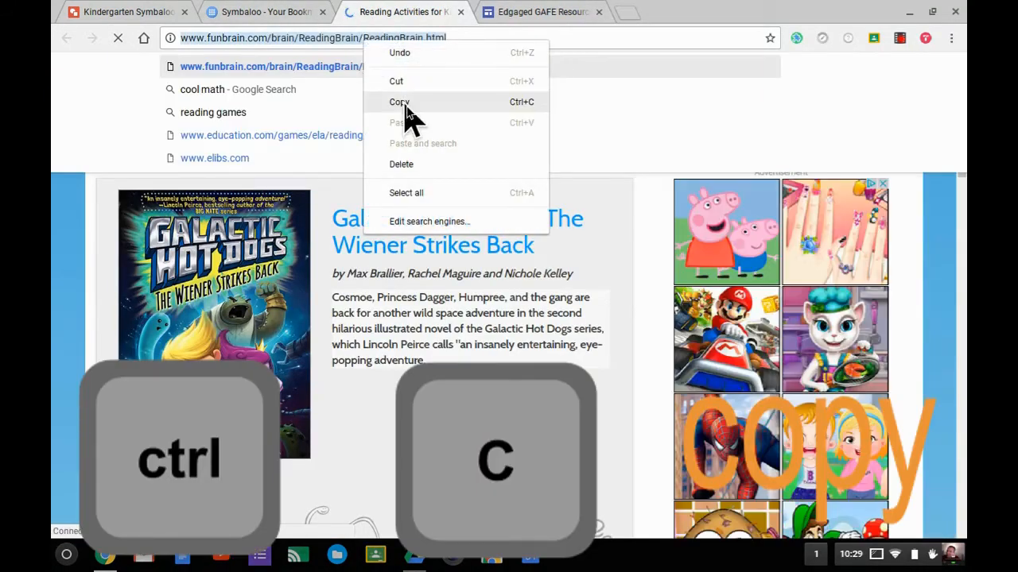
{"action": "left_click", "coordinate": [404, 104]}
{"action": "right_click", "coordinate": [384, 36]}
{"action": "left_click", "coordinate": [416, 115]}
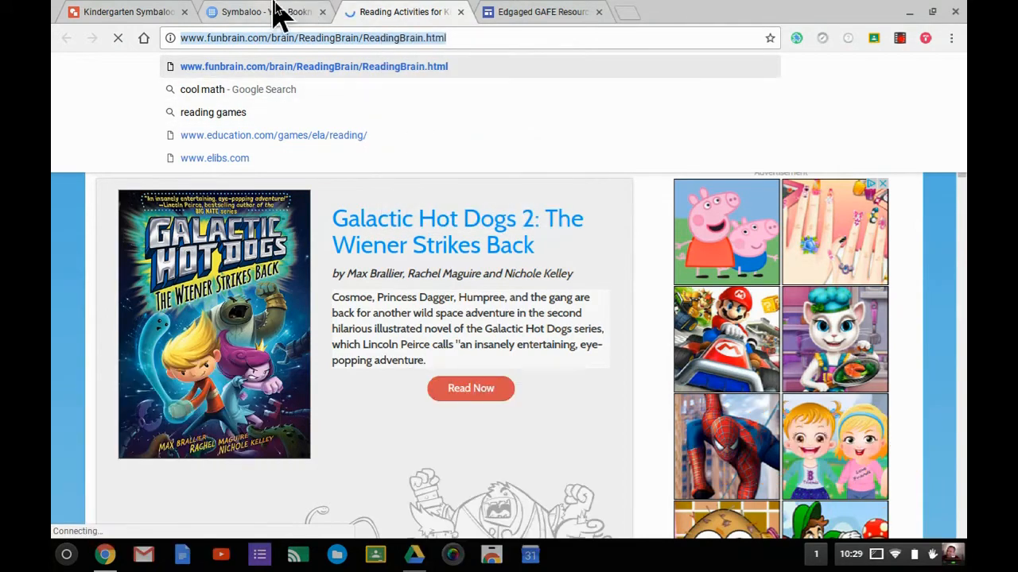
{"action": "left_click", "coordinate": [275, 13]}
{"action": "left_click", "coordinate": [159, 11]}
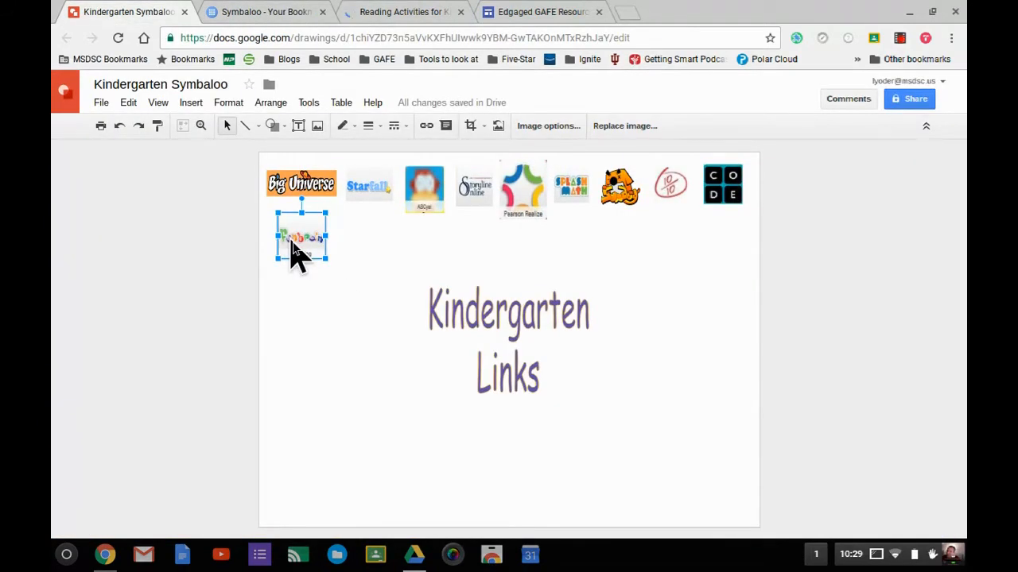
{"action": "left_click", "coordinate": [427, 129]}
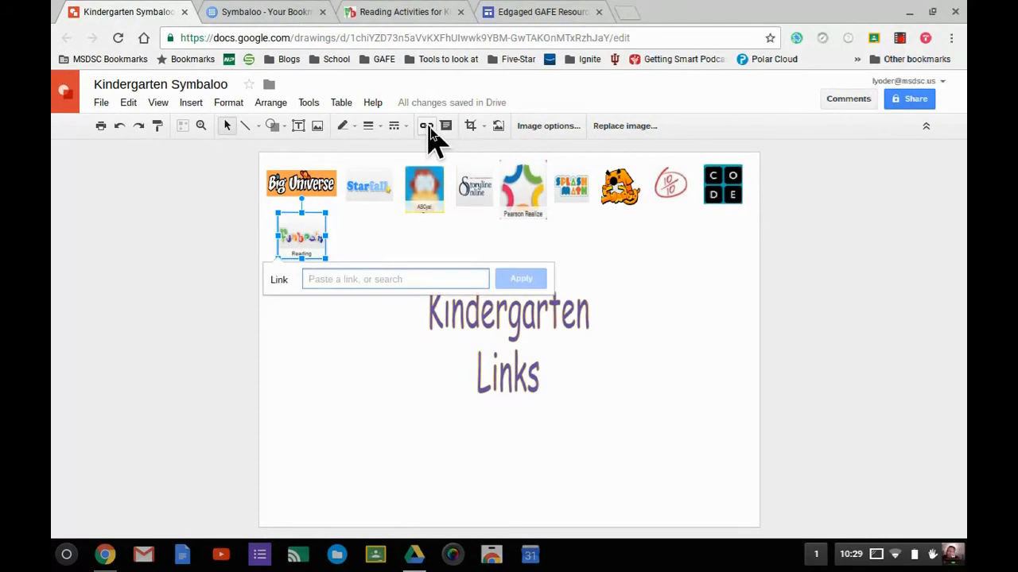
{"action": "key", "text": "ctrl+v"}
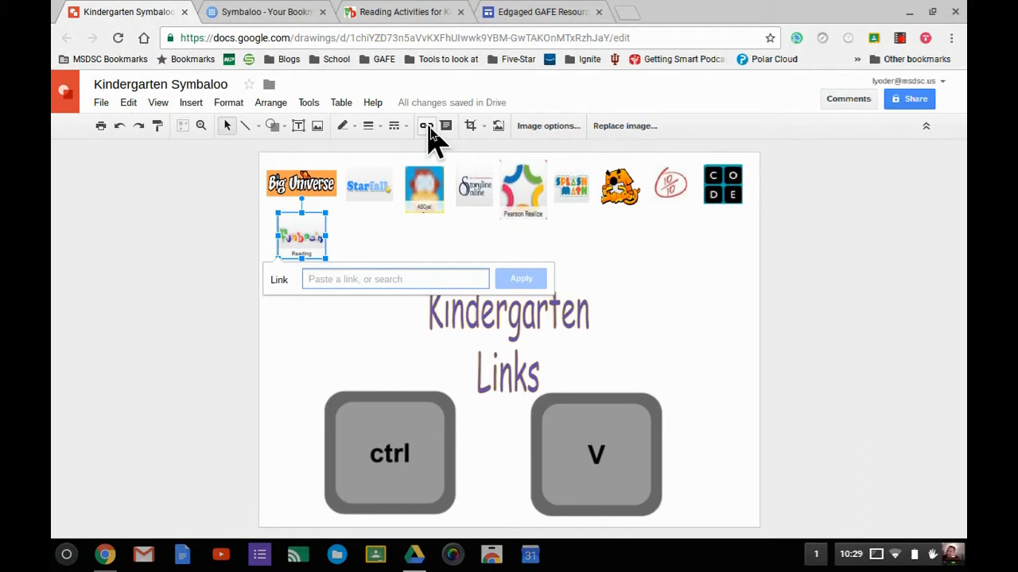
{"action": "key", "text": "ctrl+v"}
{"action": "left_click", "coordinate": [521, 280]}
{"action": "left_click", "coordinate": [364, 354]}
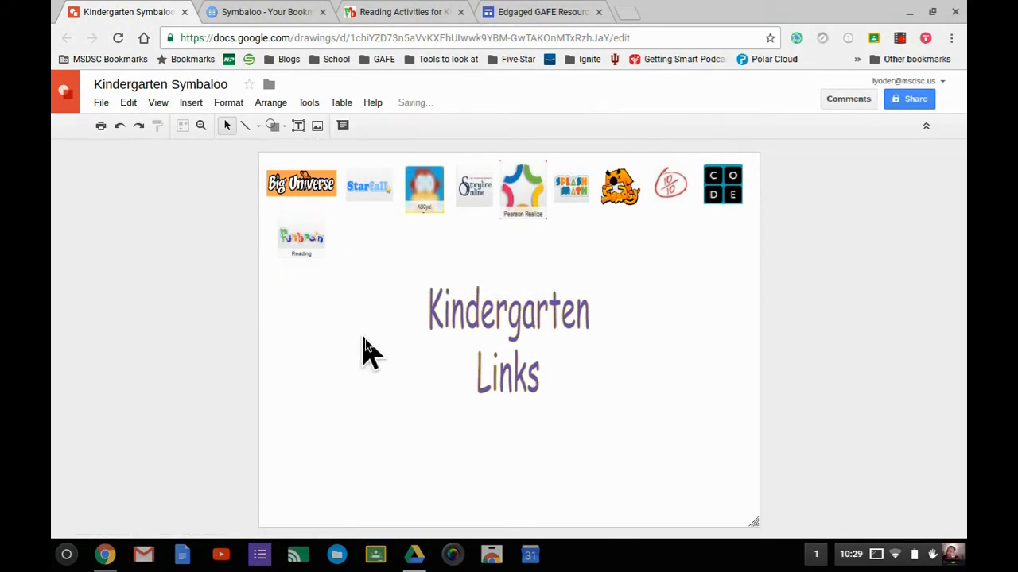
Open the ABC_Match activity from its Symbaloo tile and bring its loaded page to the front.
{"action": "left_click", "coordinate": [285, 14]}
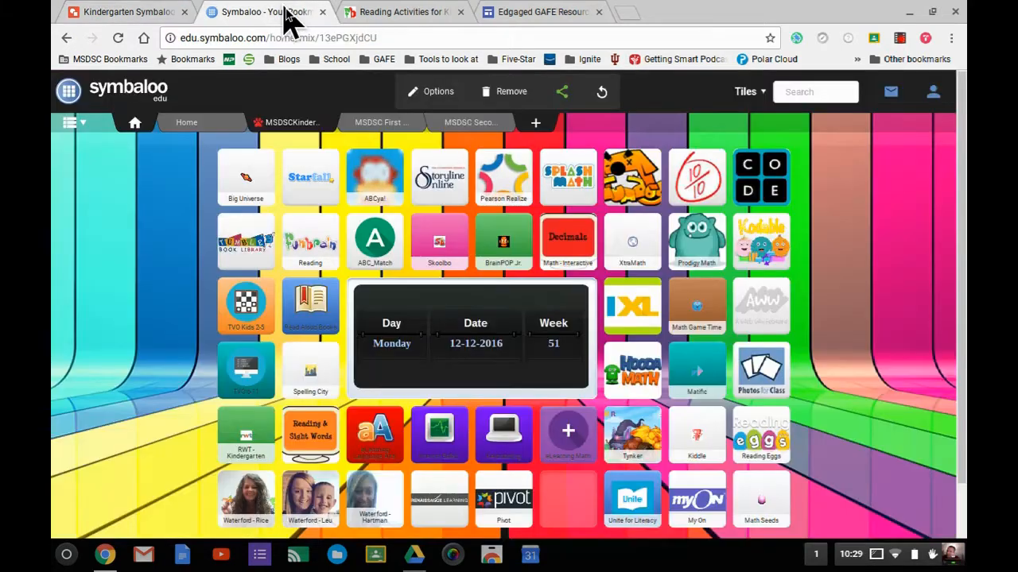
{"action": "left_click", "coordinate": [389, 238]}
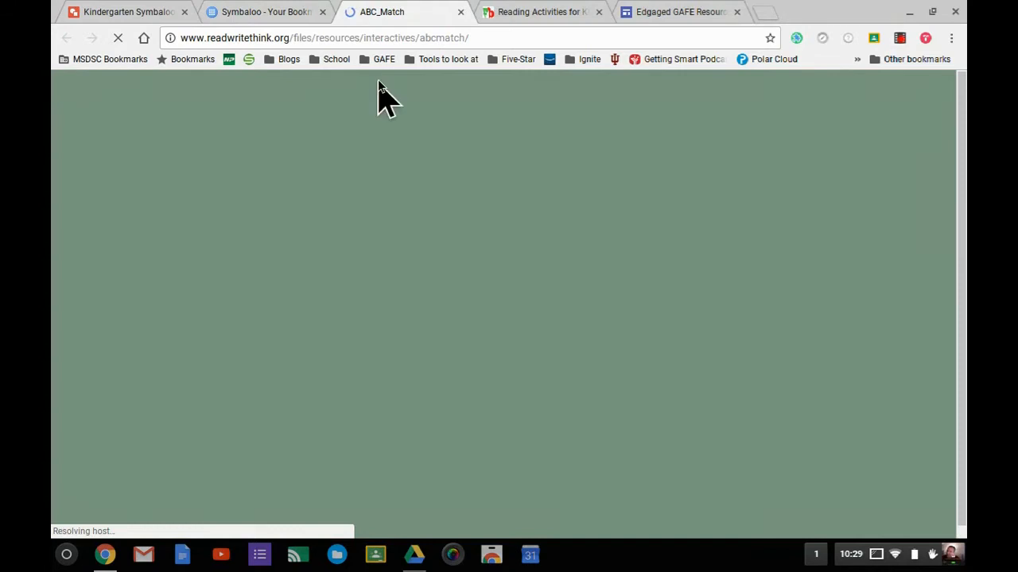
{"action": "left_click", "coordinate": [266, 16]}
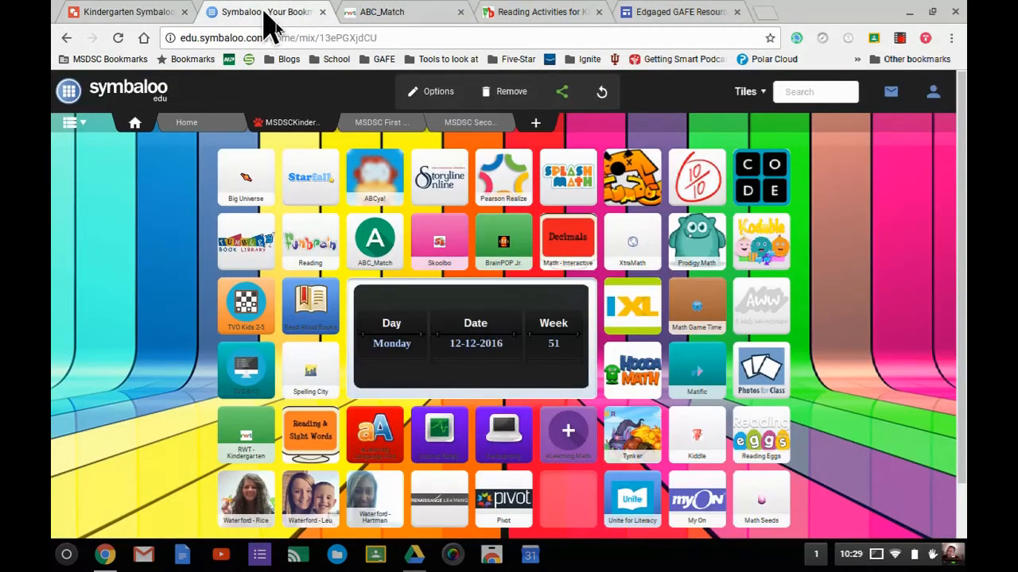
{"action": "left_click", "coordinate": [416, 6]}
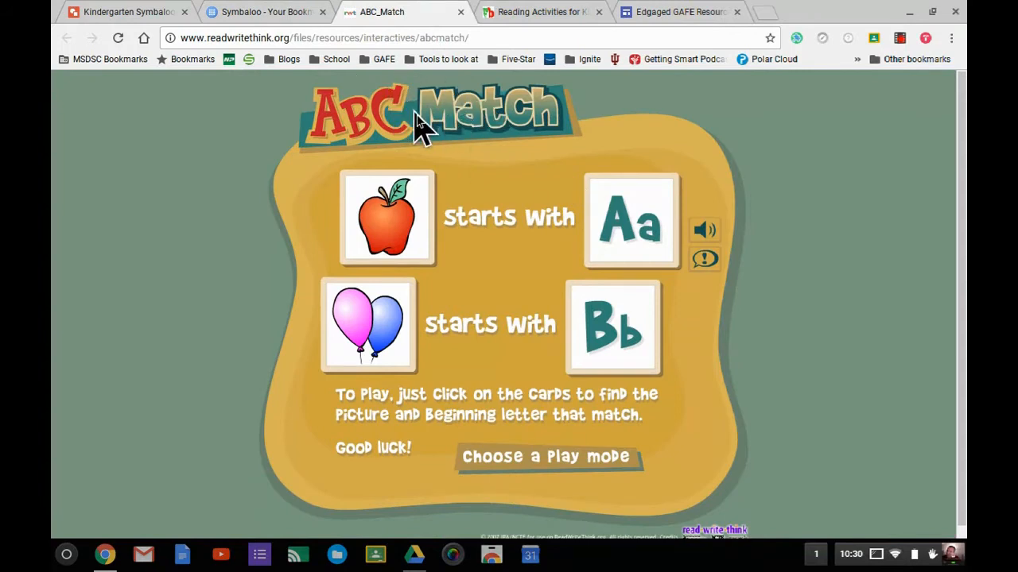
{"action": "left_click", "coordinate": [305, 6]}
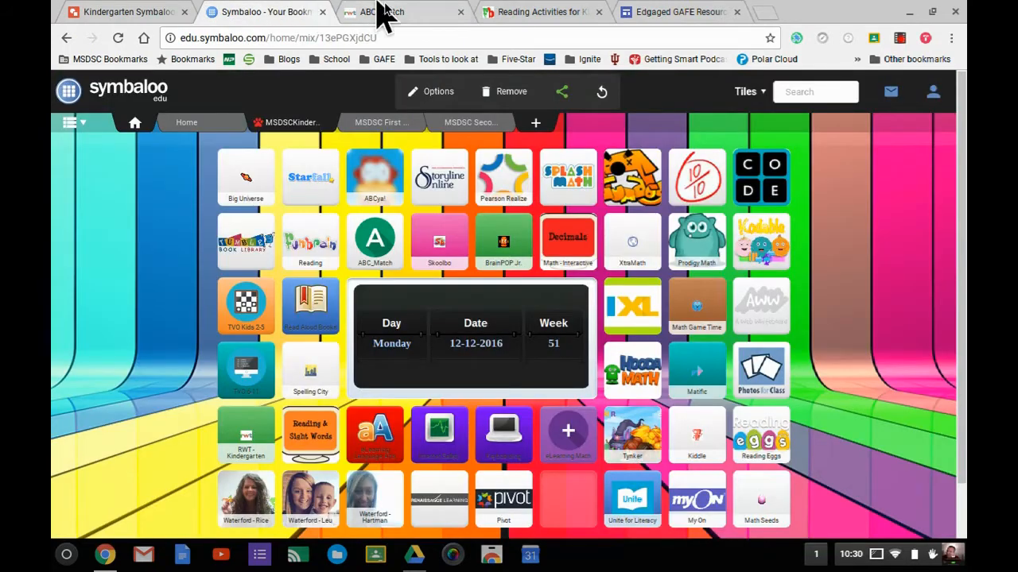
{"action": "left_click", "coordinate": [386, 9]}
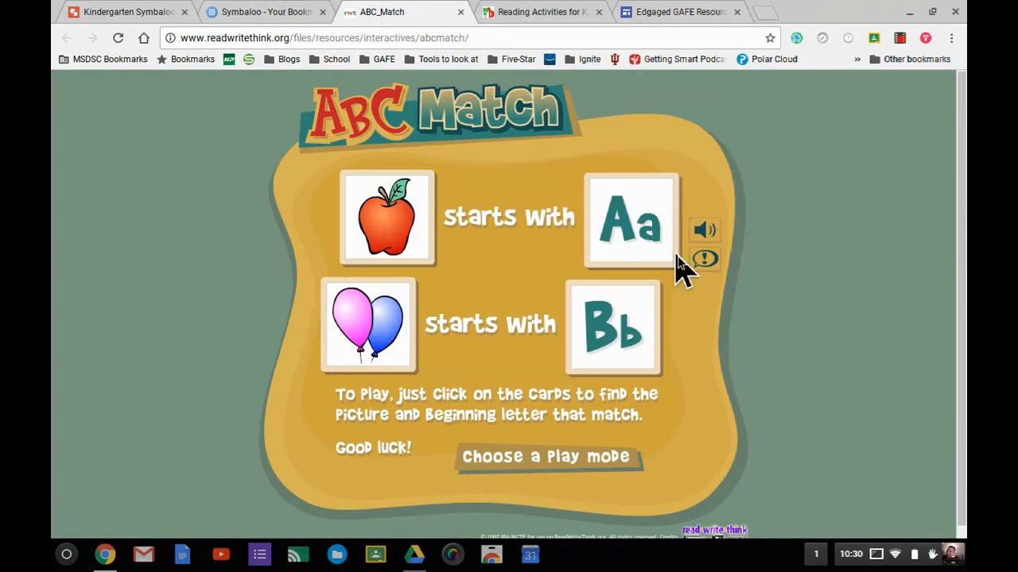
Capture a partial screenshot of the ABC Match title banner and copy it to the clipboard.
{"action": "key", "text": "ctrl+shift+F5"}
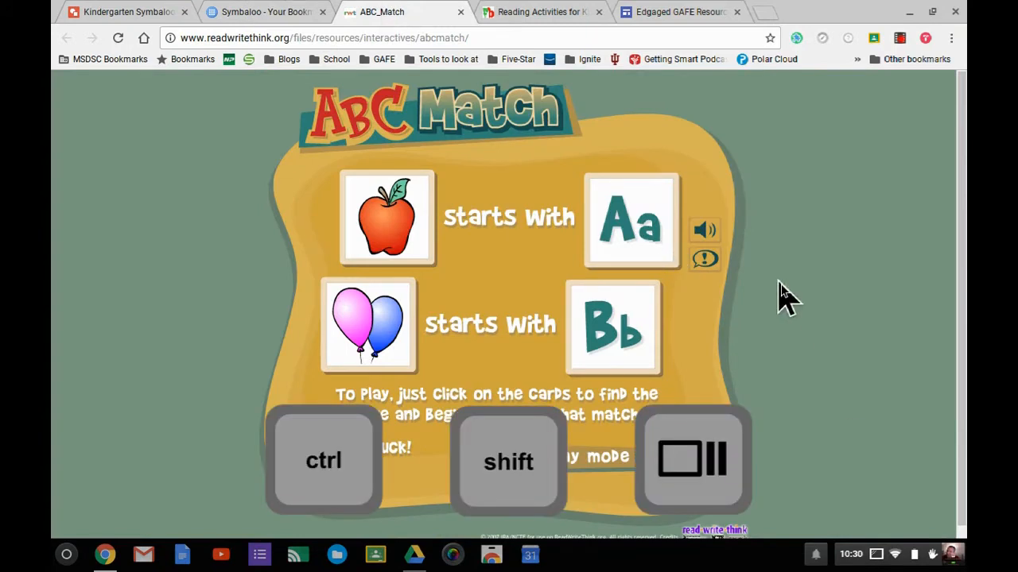
{"action": "key", "text": "ctrl+shift+F5"}
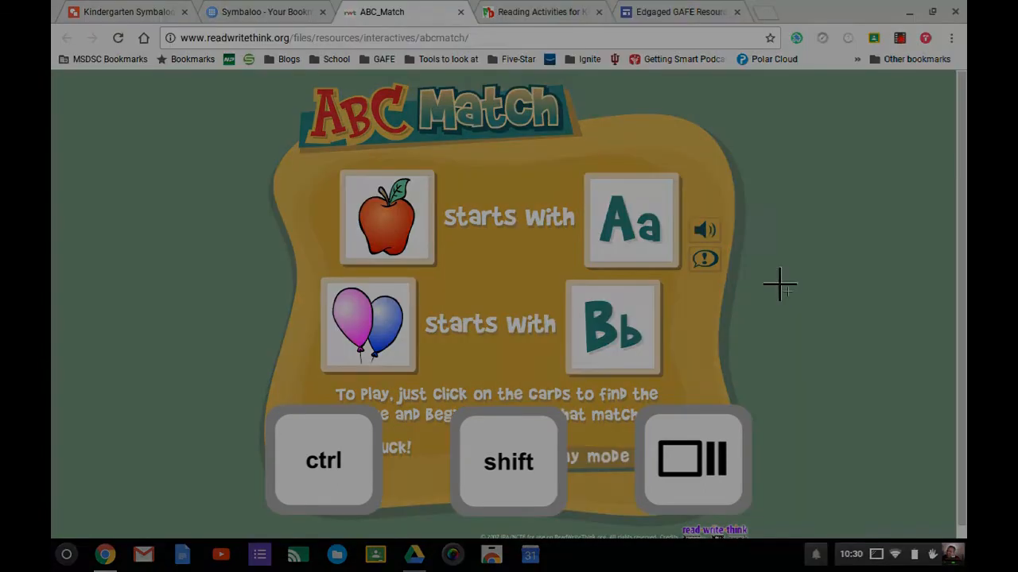
{"action": "left_click_drag", "start_coordinate": [293, 77], "coordinate": [590, 149]}
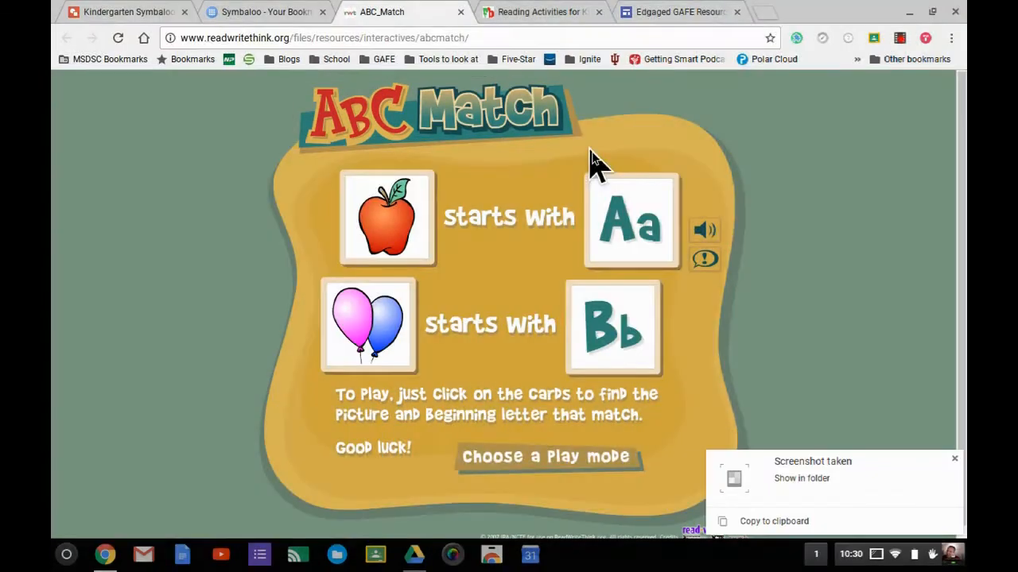
{"action": "left_click", "coordinate": [835, 526]}
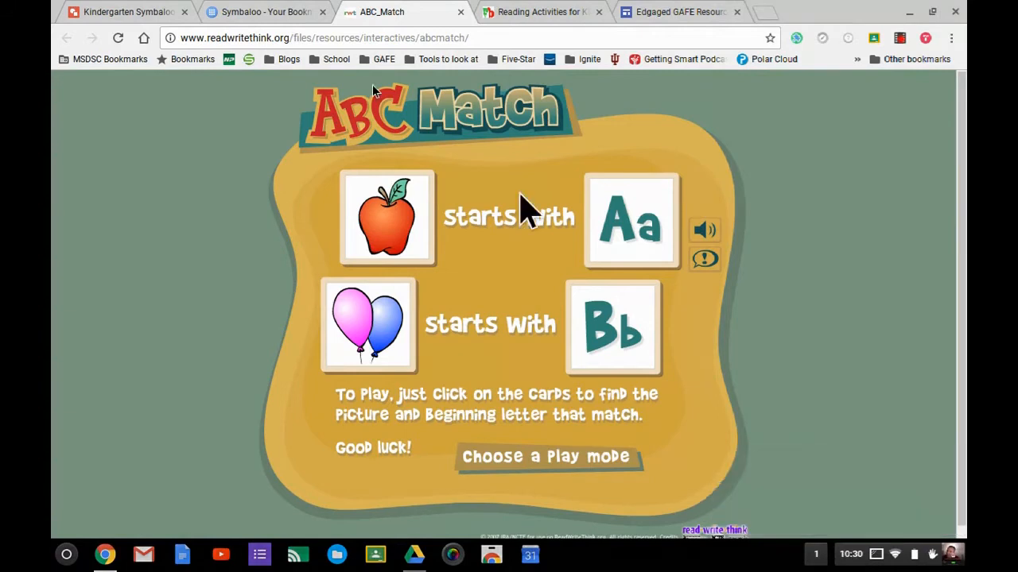
Paste the ABC Match banner into the drawing, shrink it to about half size and place it beside the Funbrain image.
{"action": "left_click", "coordinate": [79, 11]}
{"action": "right_click", "coordinate": [384, 255]}
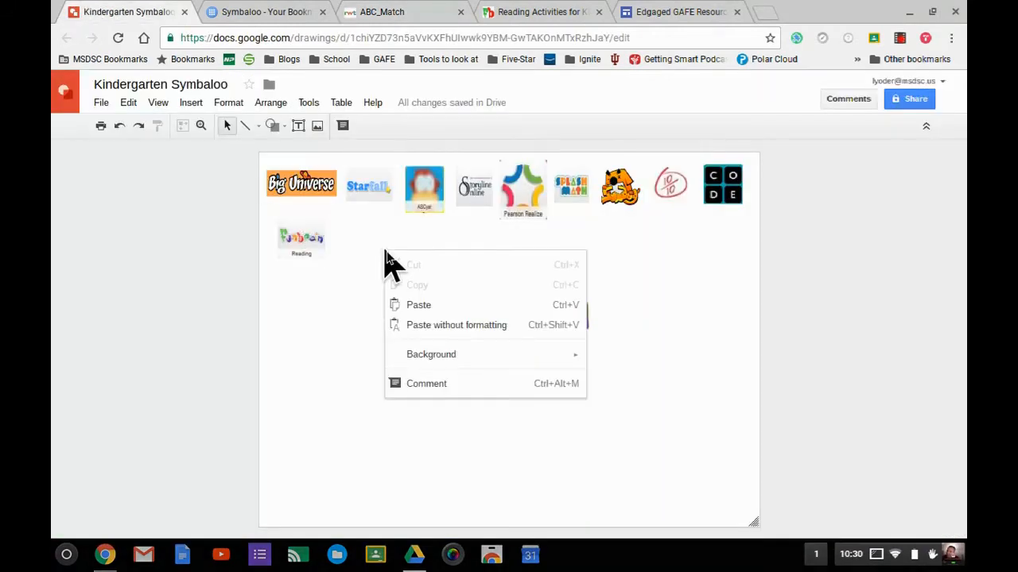
{"action": "left_click", "coordinate": [421, 306]}
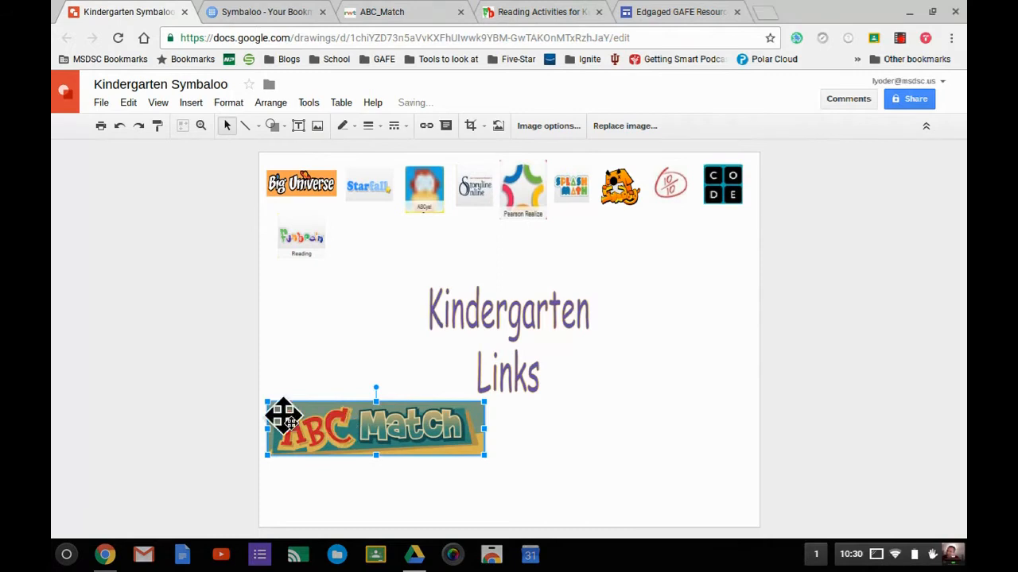
{"action": "left_click_drag", "start_coordinate": [268, 403], "coordinate": [375, 430]}
{"action": "left_click_drag", "start_coordinate": [435, 439], "coordinate": [407, 248]}
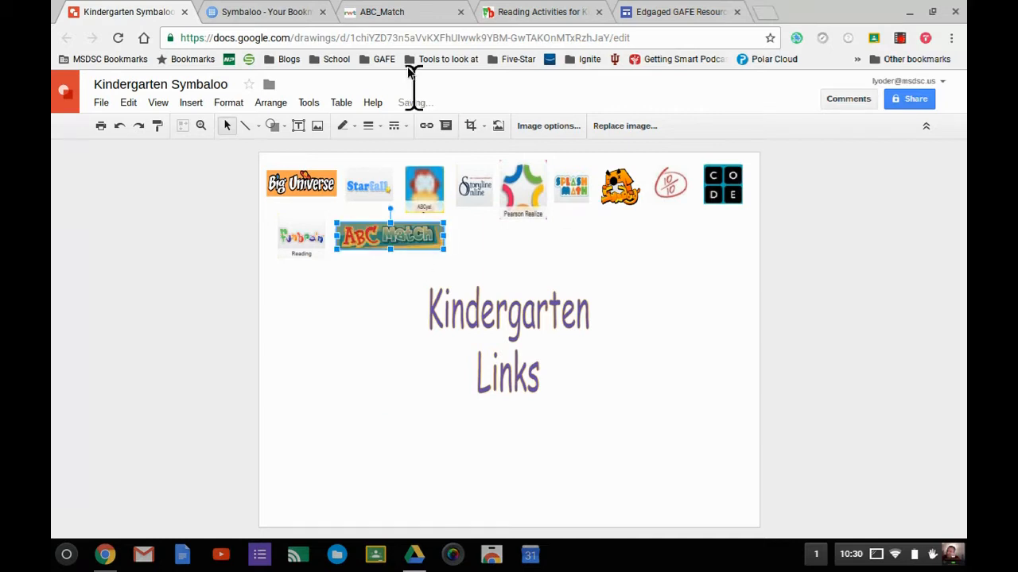
{"action": "left_click", "coordinate": [302, 12]}
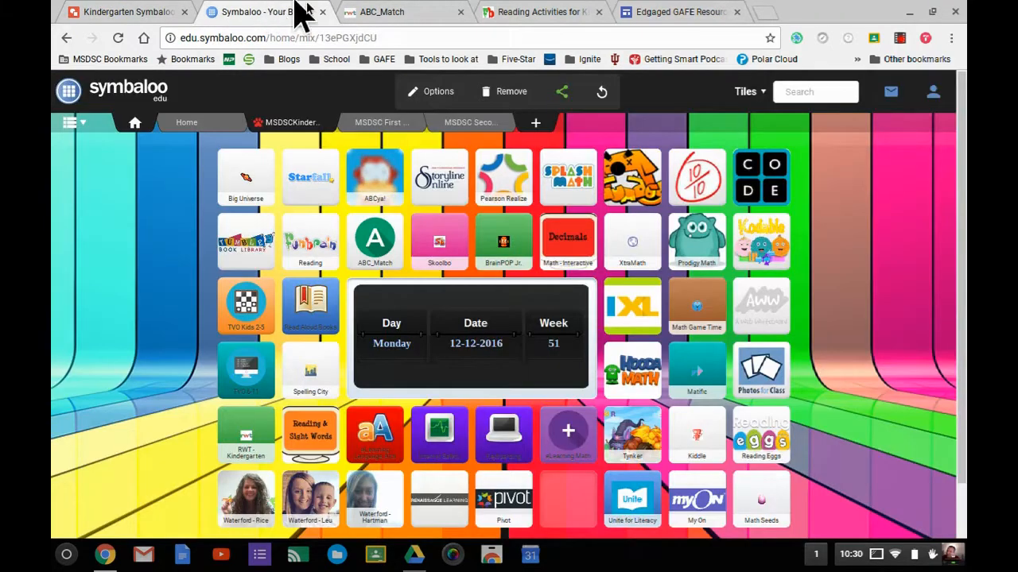
{"action": "left_click", "coordinate": [398, 12]}
{"action": "left_click", "coordinate": [401, 38]}
{"action": "right_click", "coordinate": [402, 40]}
{"action": "left_click", "coordinate": [440, 101]}
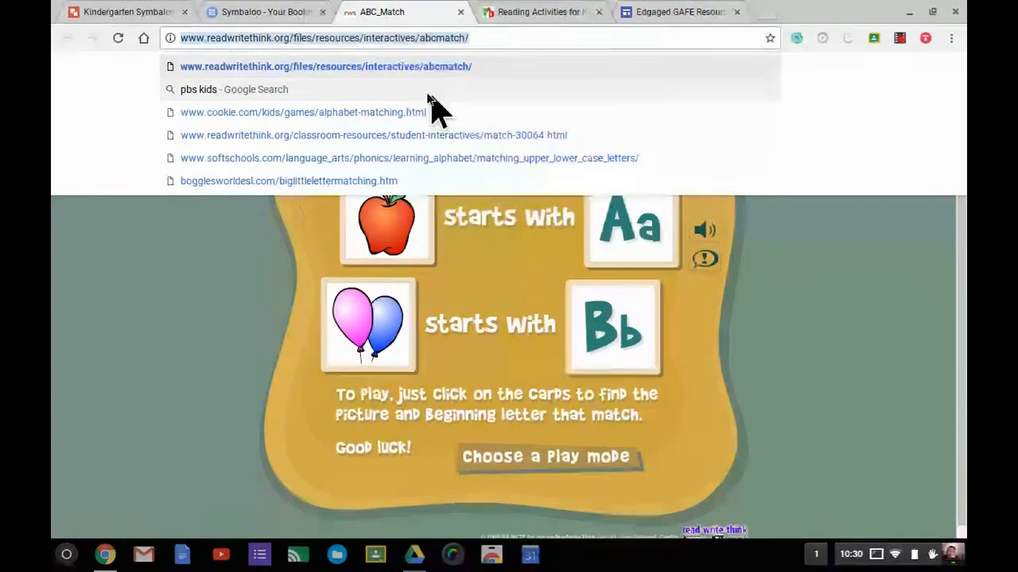
{"action": "left_click", "coordinate": [157, 11]}
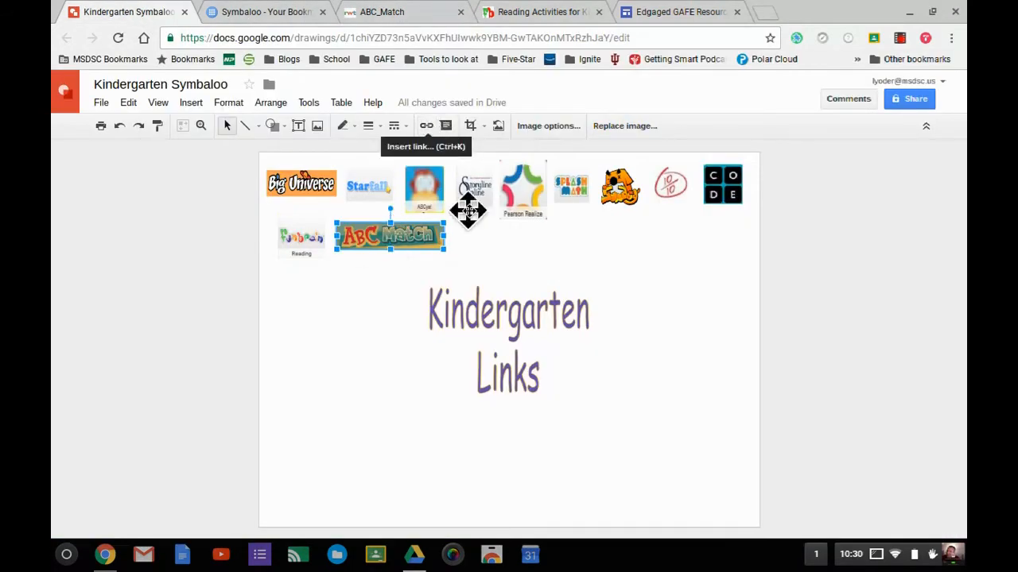
Link the ABC Match banner to the copied ABC Match web address and deselect it.
{"action": "key", "text": "ctrl+k"}
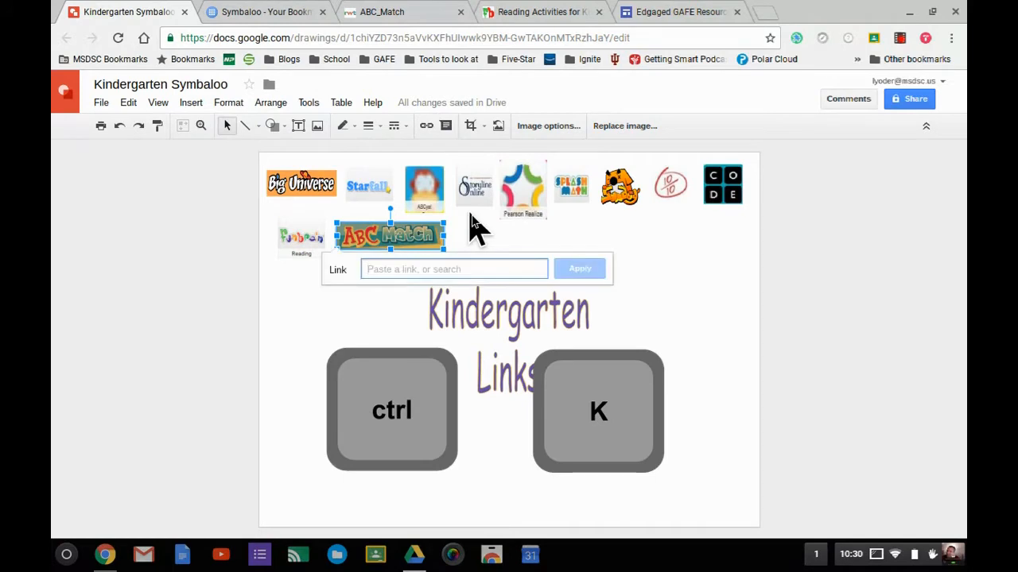
{"action": "right_click", "coordinate": [480, 268]}
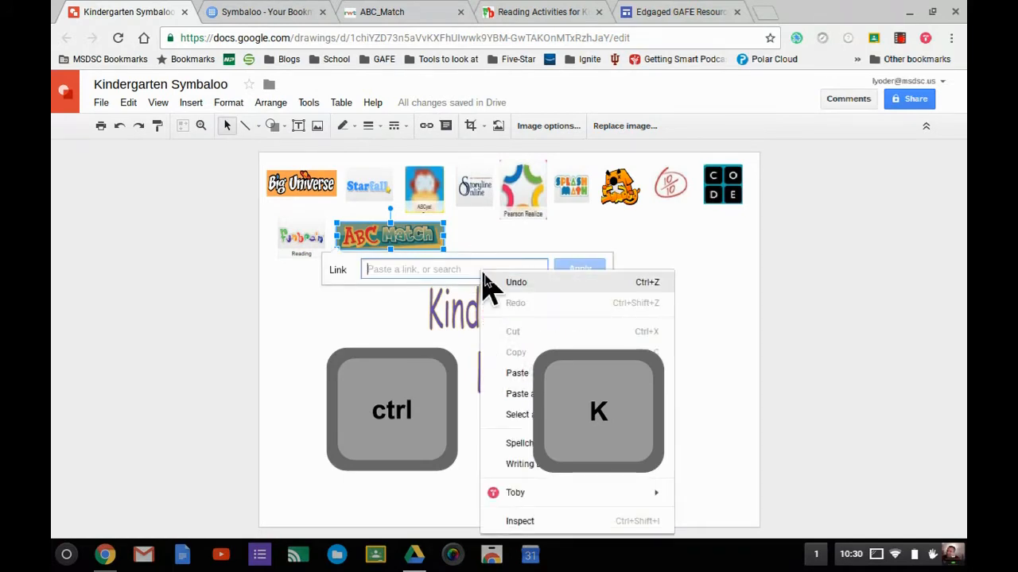
{"action": "left_click", "coordinate": [521, 372]}
{"action": "left_click", "coordinate": [579, 270]}
{"action": "left_click", "coordinate": [816, 347]}
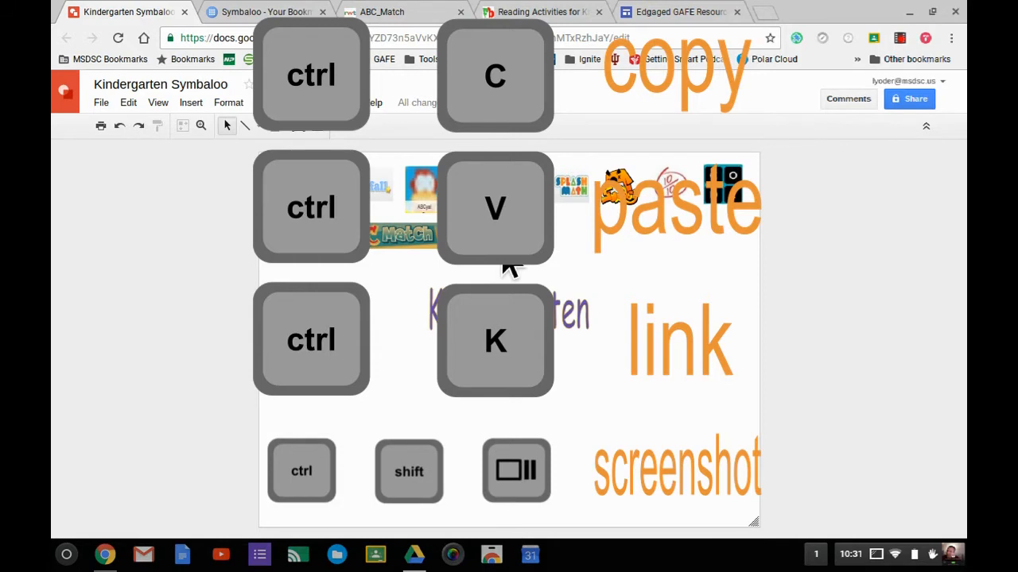
{"action": "key", "text": "ctrl+shift+F5"}
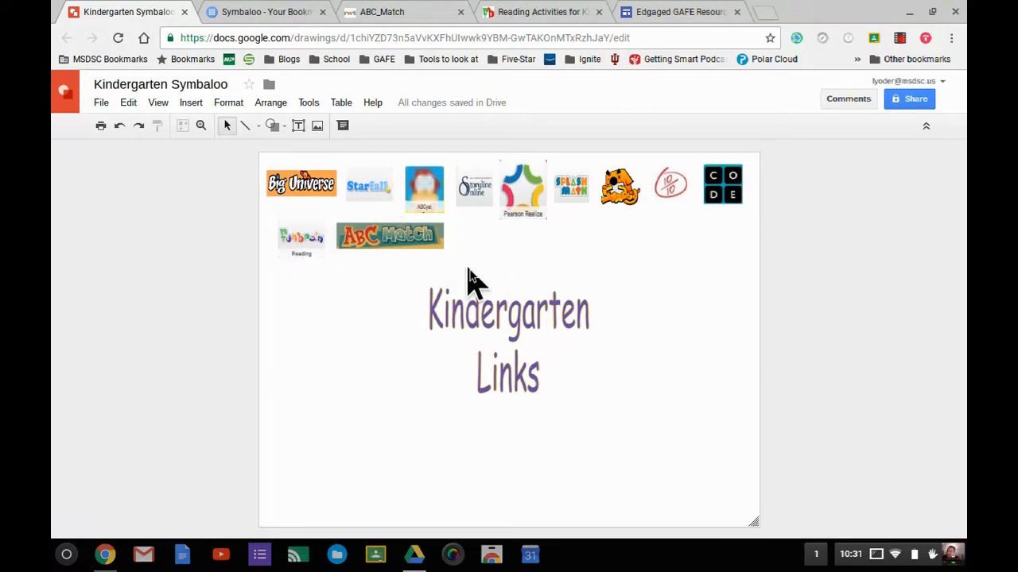
Select the Funbrain and ABC Match images together and move them slightly down, away from the top row.
{"action": "left_click_drag", "start_coordinate": [467, 269], "coordinate": [271, 222]}
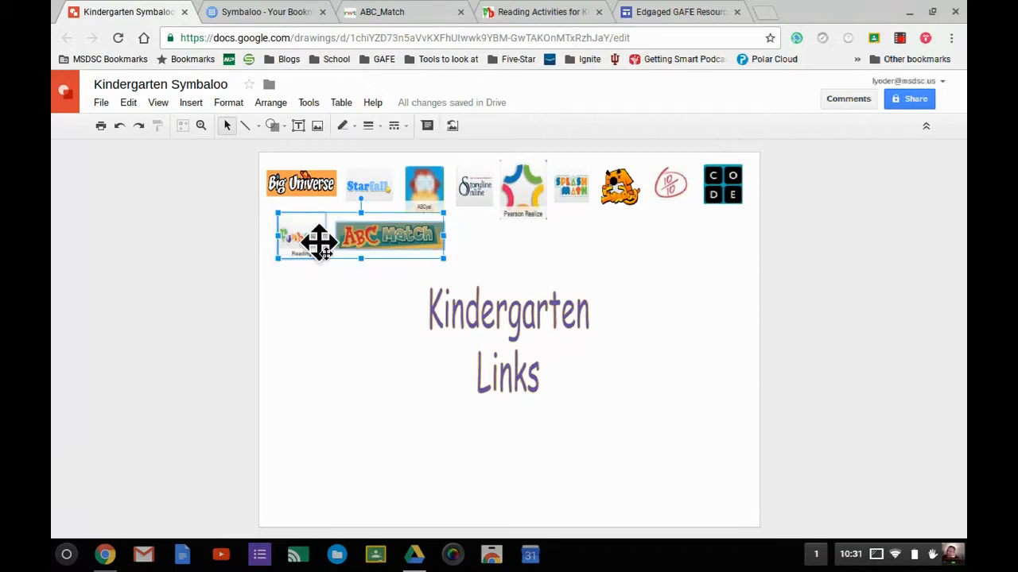
{"action": "left_click_drag", "start_coordinate": [356, 237], "coordinate": [354, 251]}
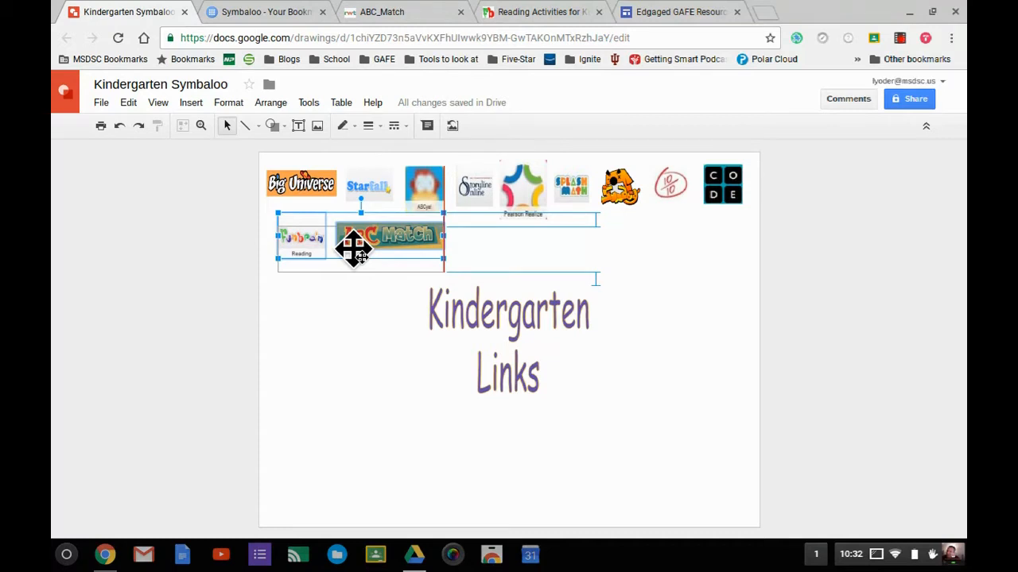
{"action": "left_click_drag", "start_coordinate": [354, 252], "coordinate": [354, 253]}
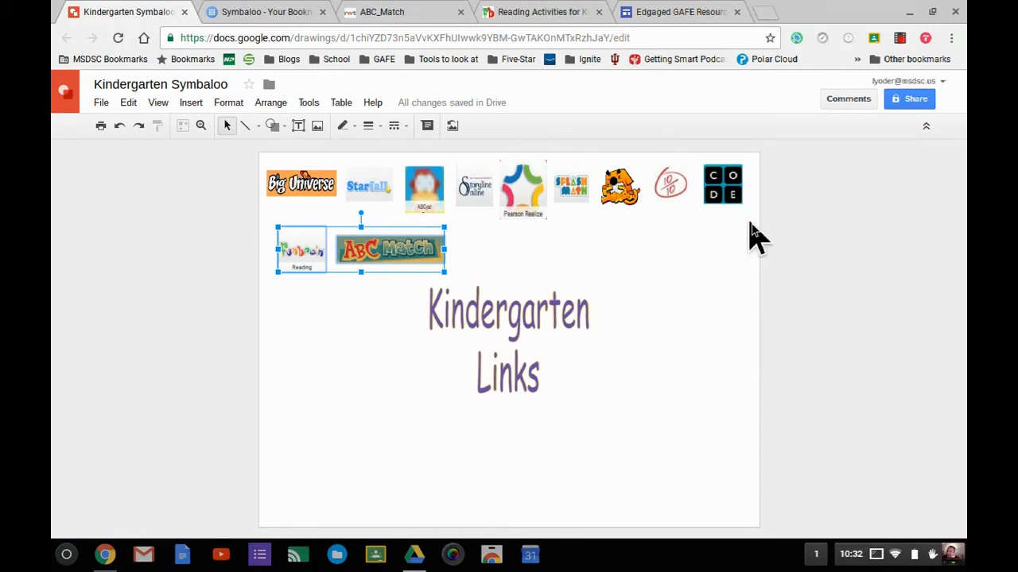
Select all nine images in the top row and shift them together slightly right and down.
{"action": "left_click_drag", "start_coordinate": [749, 222], "coordinate": [266, 159]}
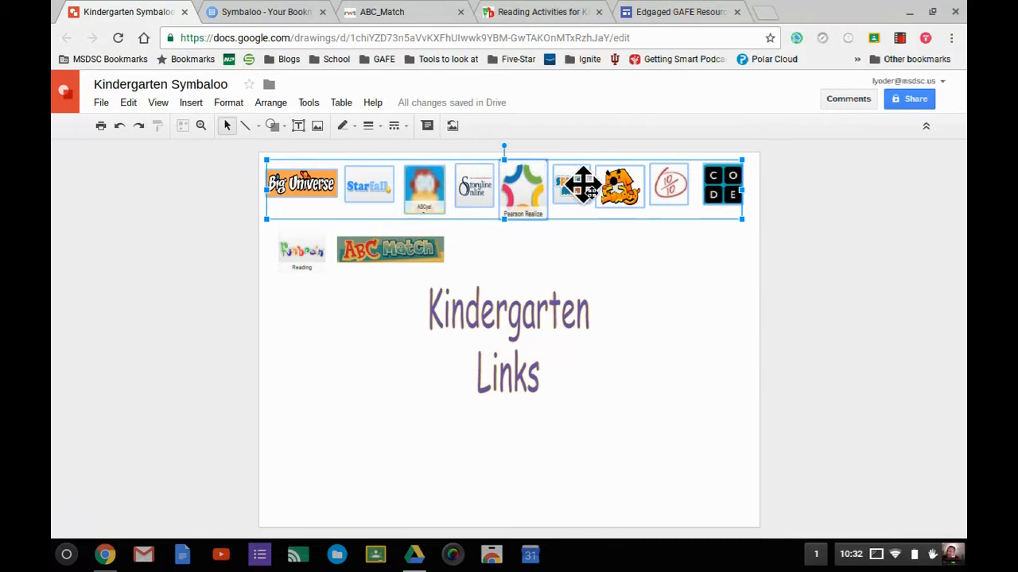
{"action": "left_click_drag", "start_coordinate": [583, 184], "coordinate": [588, 194]}
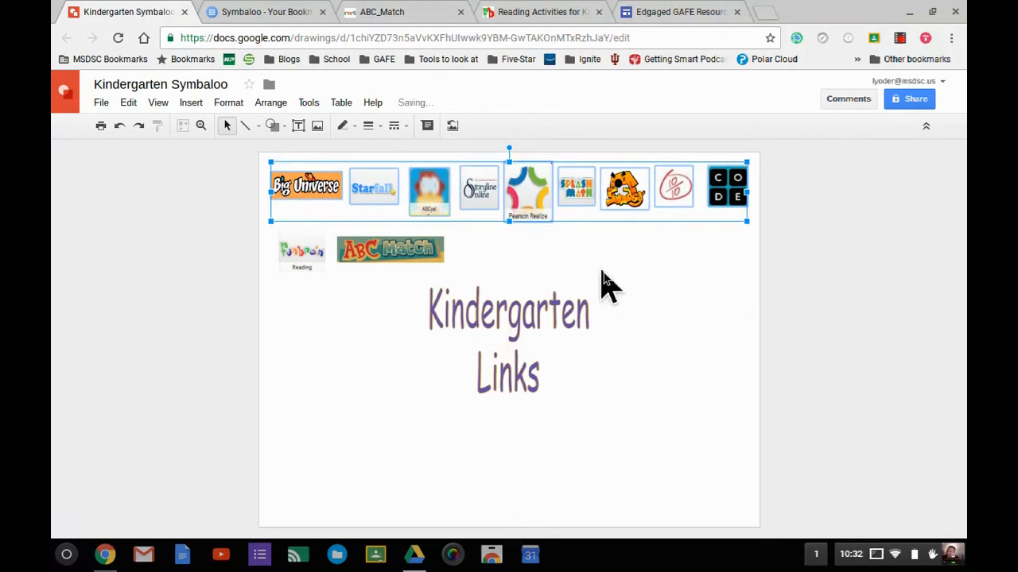
{"action": "left_click", "coordinate": [748, 440]}
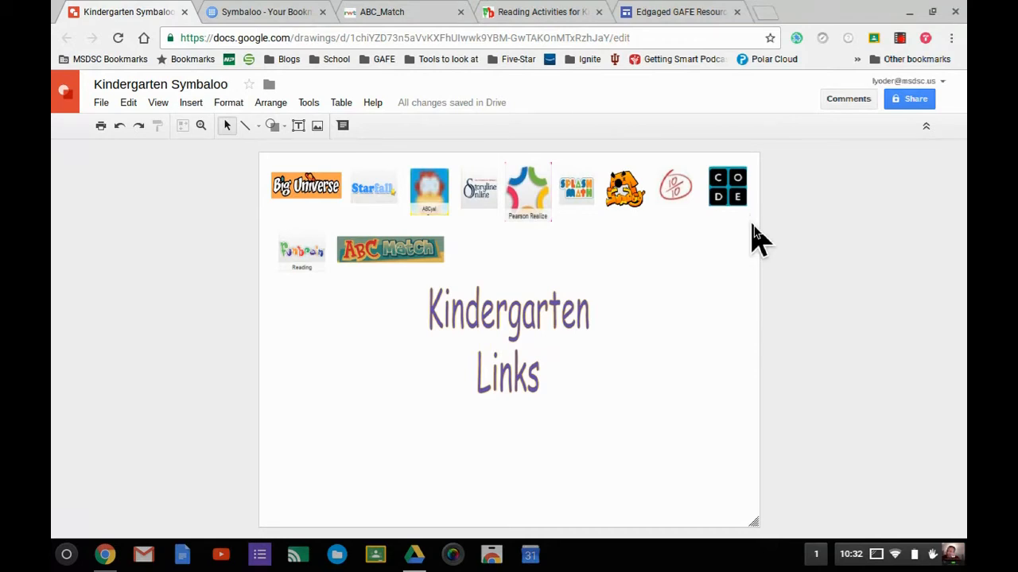
Enlarge the nine top-row images slightly as one selection and nudge them back to fit within the page.
{"action": "left_click_drag", "start_coordinate": [756, 230], "coordinate": [266, 164]}
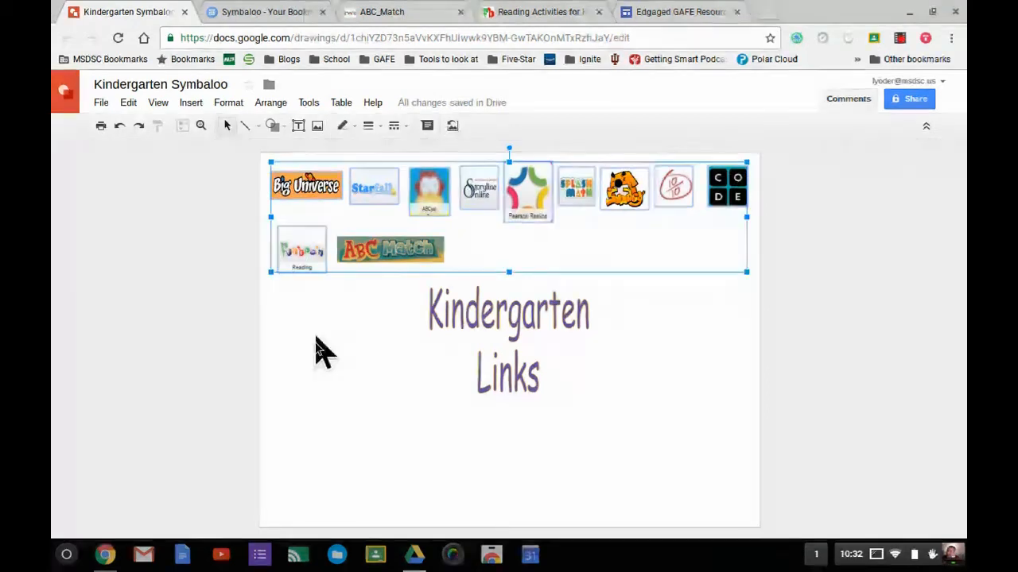
{"action": "left_click", "coordinate": [323, 397]}
{"action": "left_click_drag", "start_coordinate": [756, 210], "coordinate": [253, 156]}
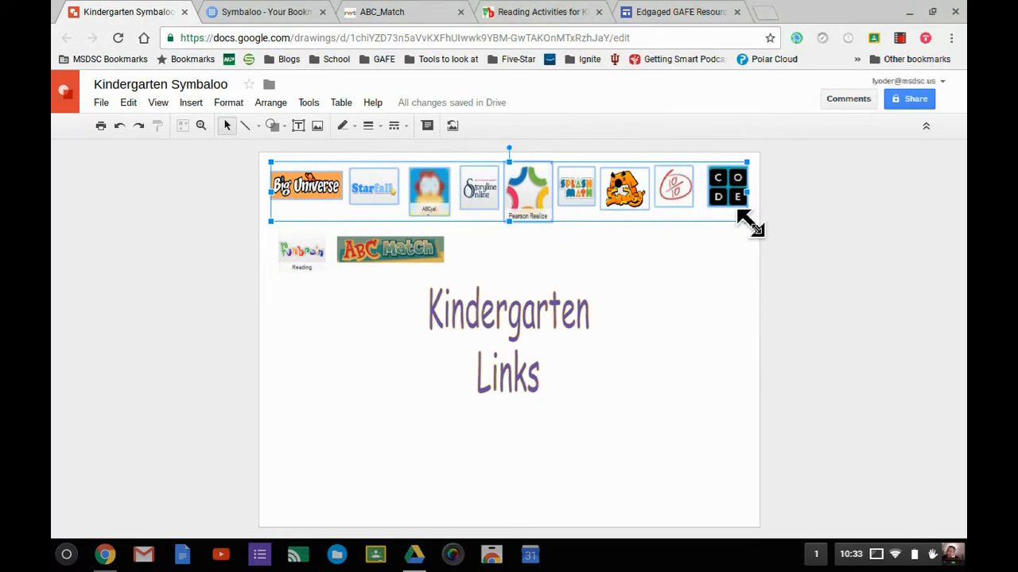
{"action": "left_click_drag", "start_coordinate": [751, 224], "coordinate": [753, 227]}
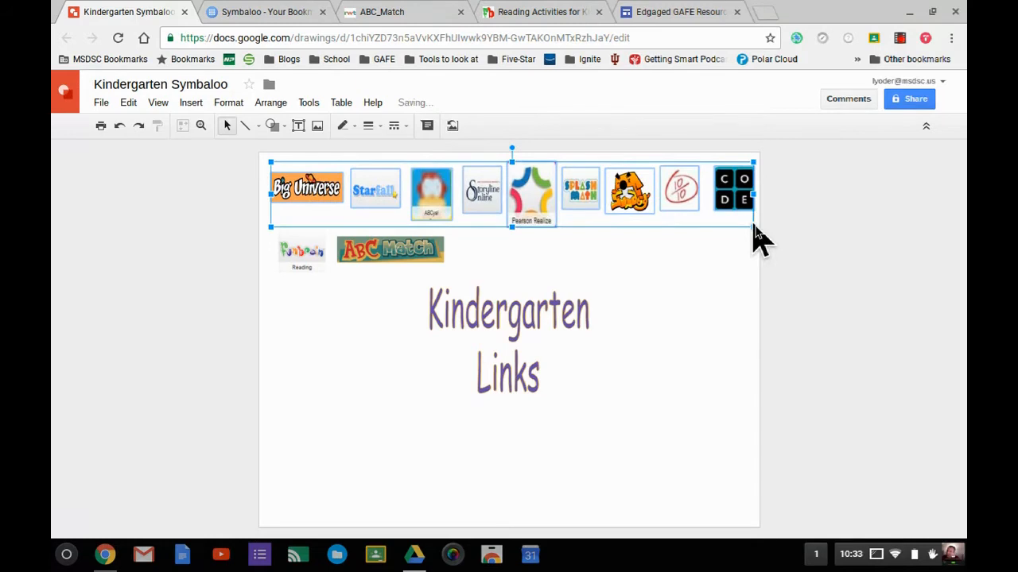
{"action": "mouse_move", "coordinate": [730, 191]}
{"action": "left_mouse_down"}
{"action": "mouse_move", "coordinate": [717, 190]}
{"action": "mouse_move", "coordinate": [727, 198]}
{"action": "left_mouse_up"}
{"action": "left_click", "coordinate": [827, 227]}
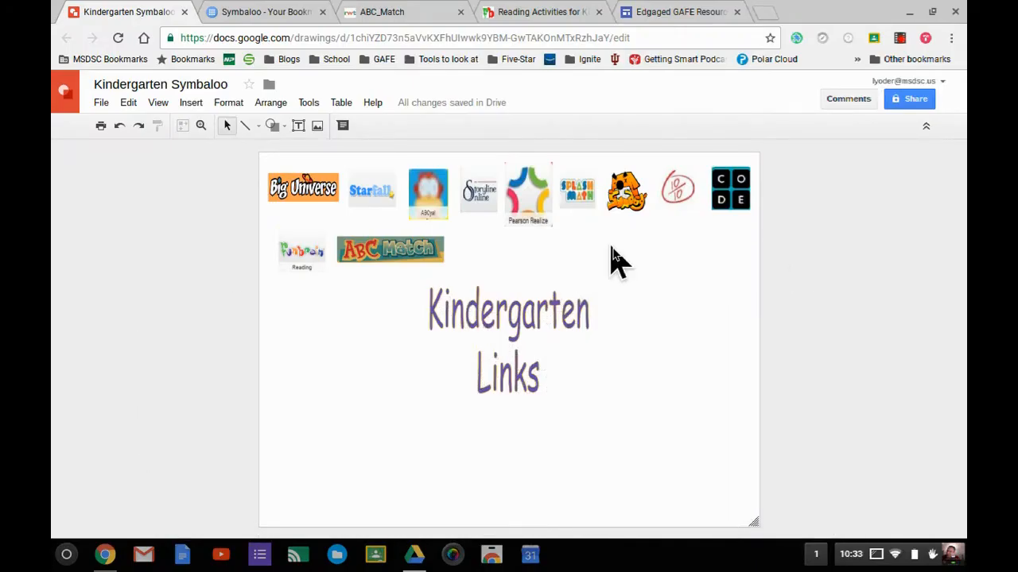
{"action": "left_click", "coordinate": [531, 189]}
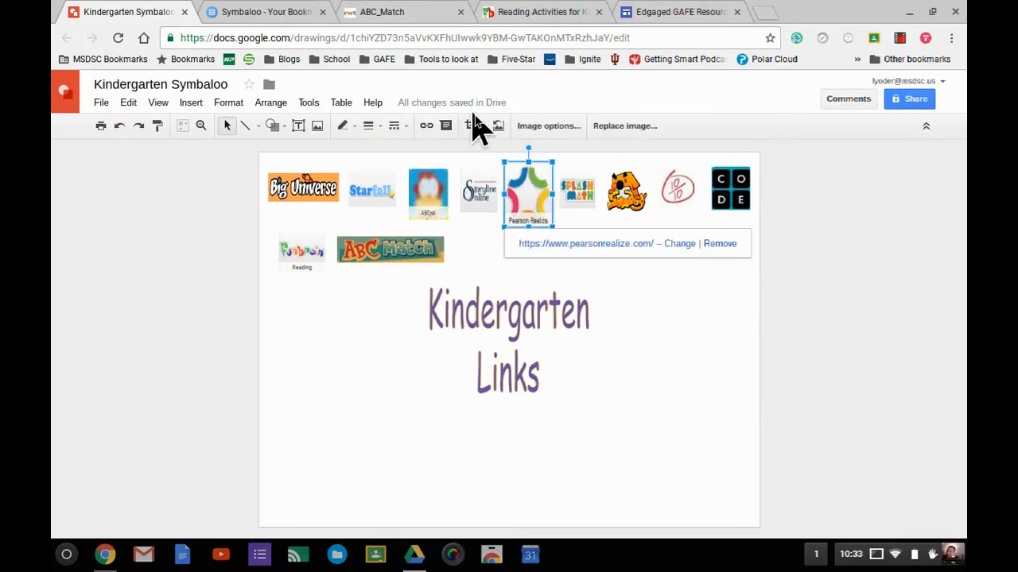
{"action": "left_click", "coordinate": [685, 384]}
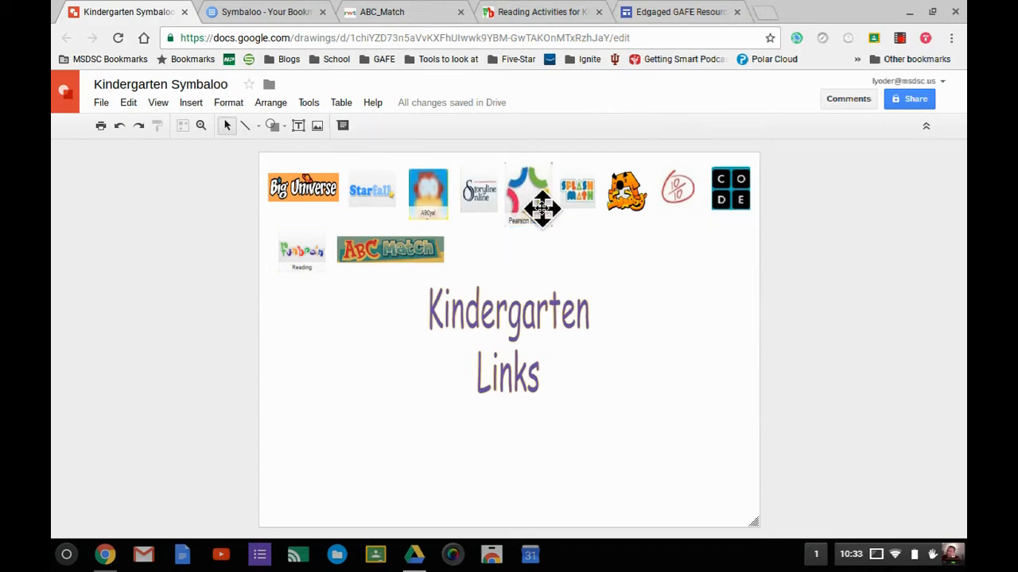
{"action": "left_click", "coordinate": [529, 193]}
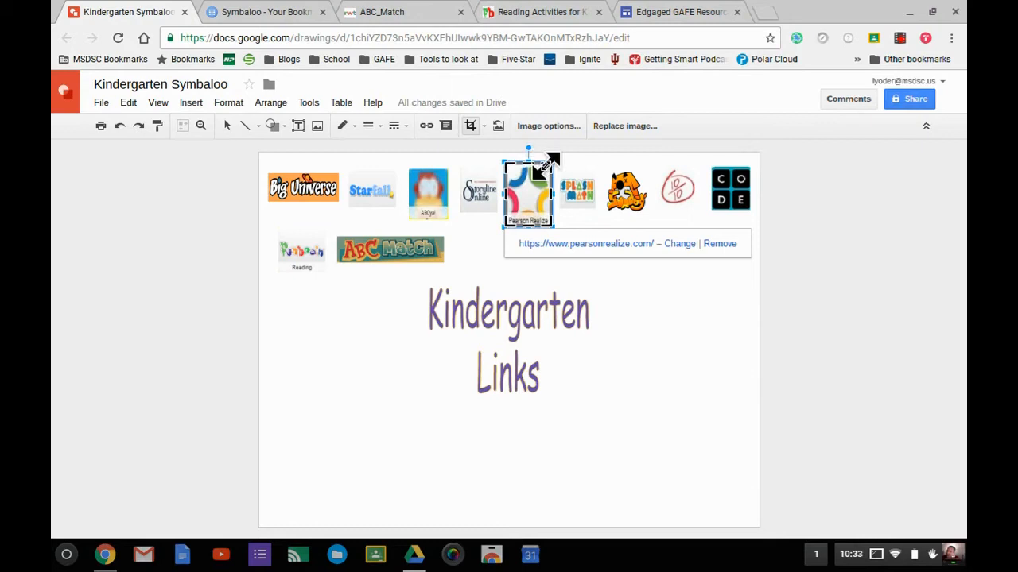
{"action": "left_click", "coordinate": [659, 351]}
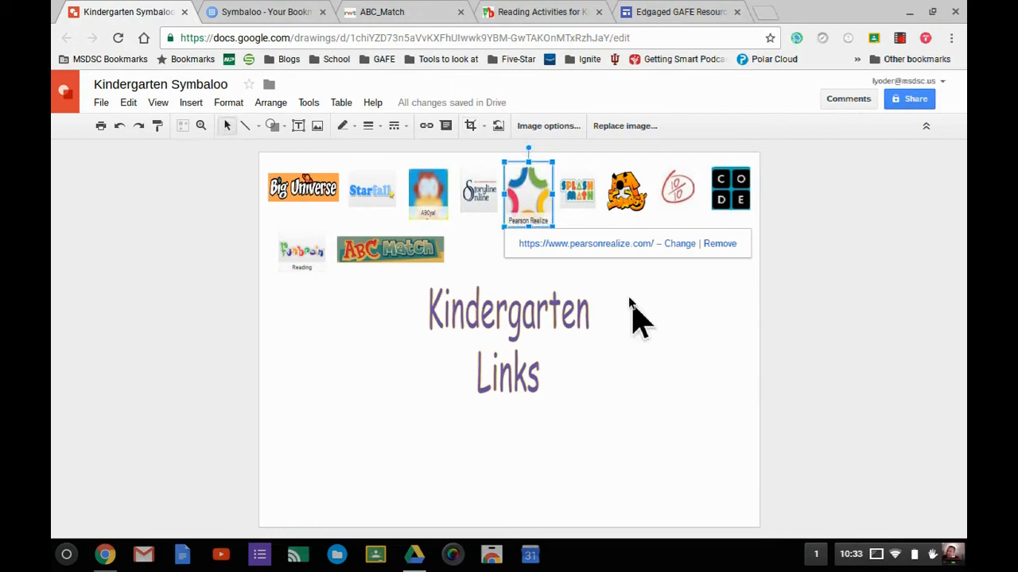
Crop a thin strip off all four edges of the Pearson Realize image, working at close zoom, and return to the full-page view.
{"action": "left_click", "coordinate": [202, 127]}
{"action": "left_click", "coordinate": [534, 191]}
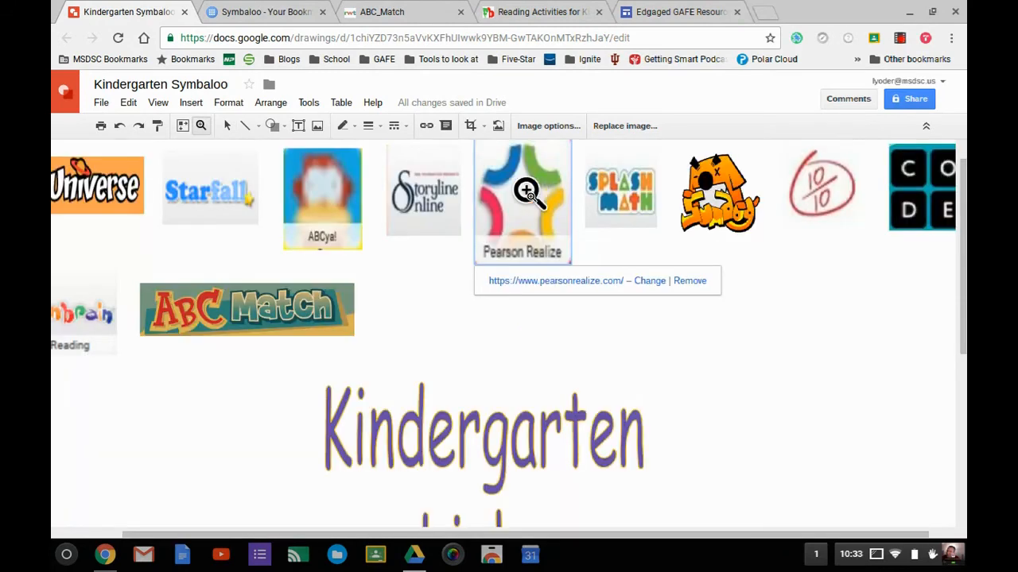
{"action": "scroll", "coordinate": [730, 409], "scroll_direction": "up", "scroll_amount": 1}
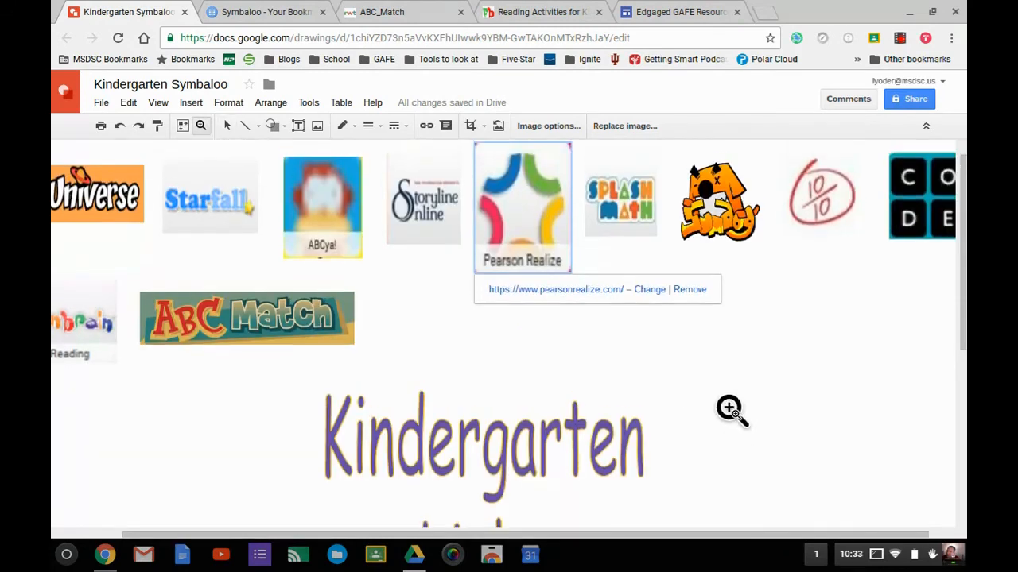
{"action": "left_click", "coordinate": [227, 128]}
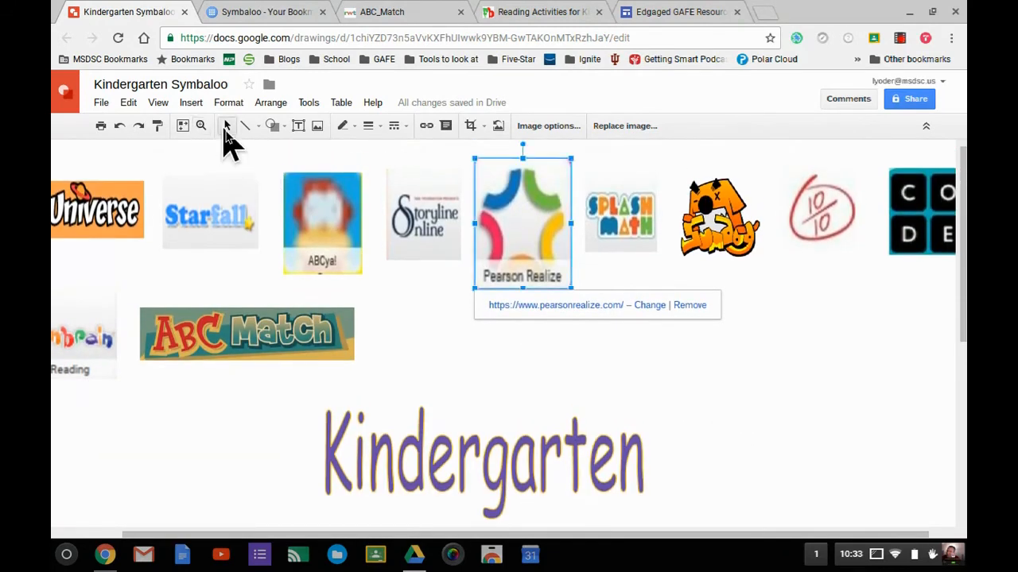
{"action": "double_click", "coordinate": [521, 231]}
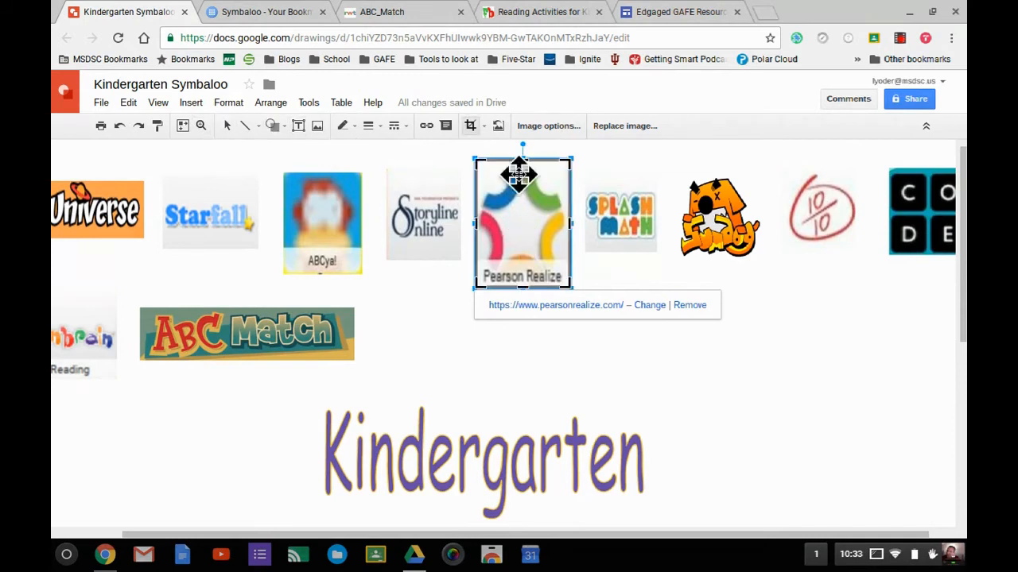
{"action": "left_click_drag", "start_coordinate": [526, 158], "coordinate": [526, 161]}
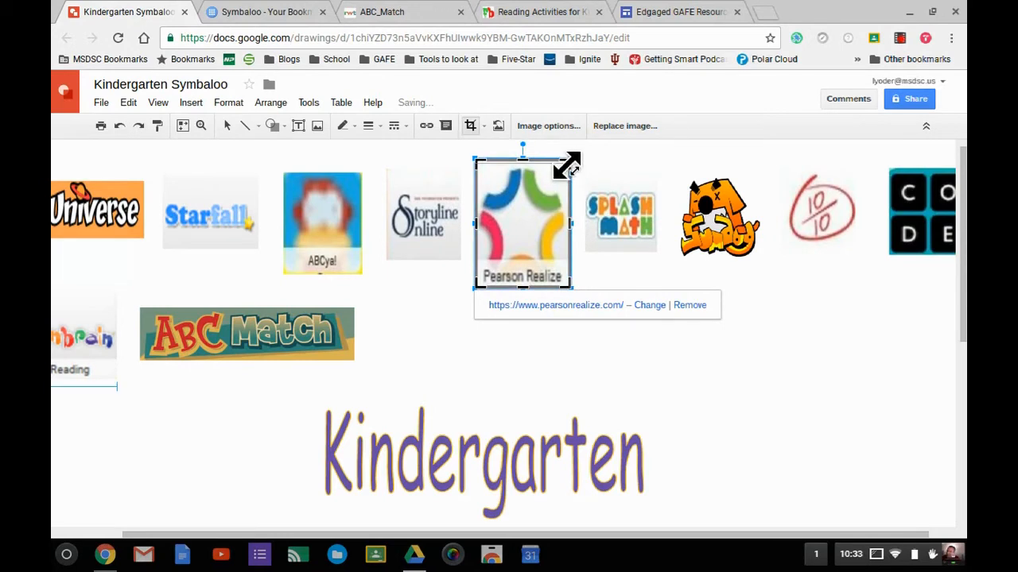
{"action": "left_click_drag", "start_coordinate": [569, 165], "coordinate": [563, 166]}
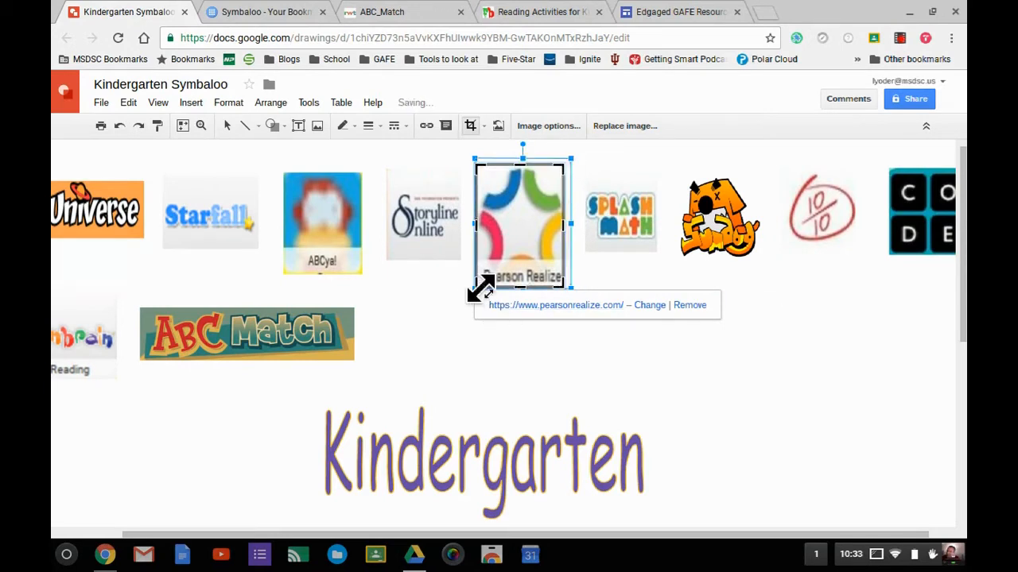
{"action": "left_click_drag", "start_coordinate": [480, 286], "coordinate": [482, 289]}
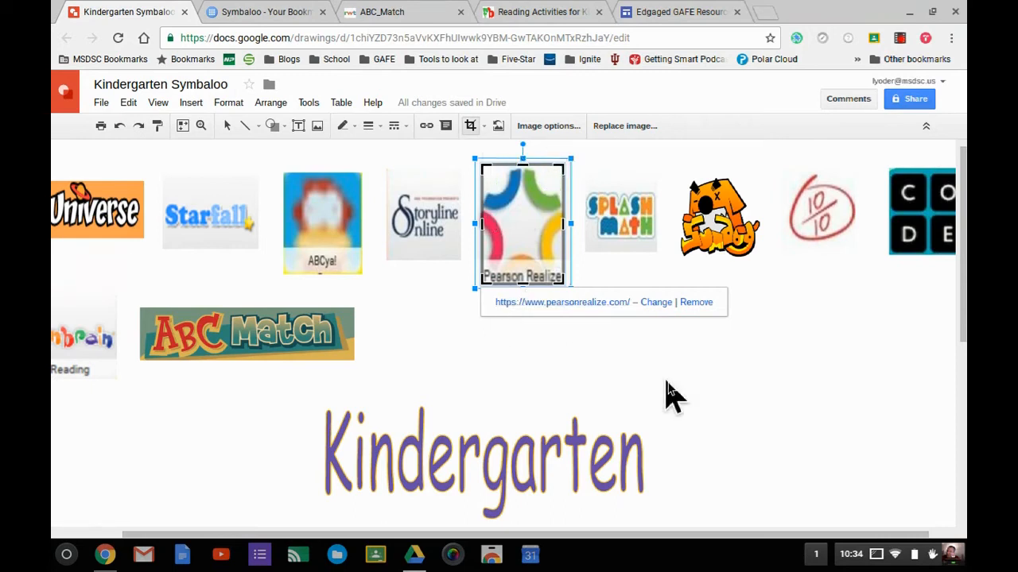
{"action": "key", "text": "Return"}
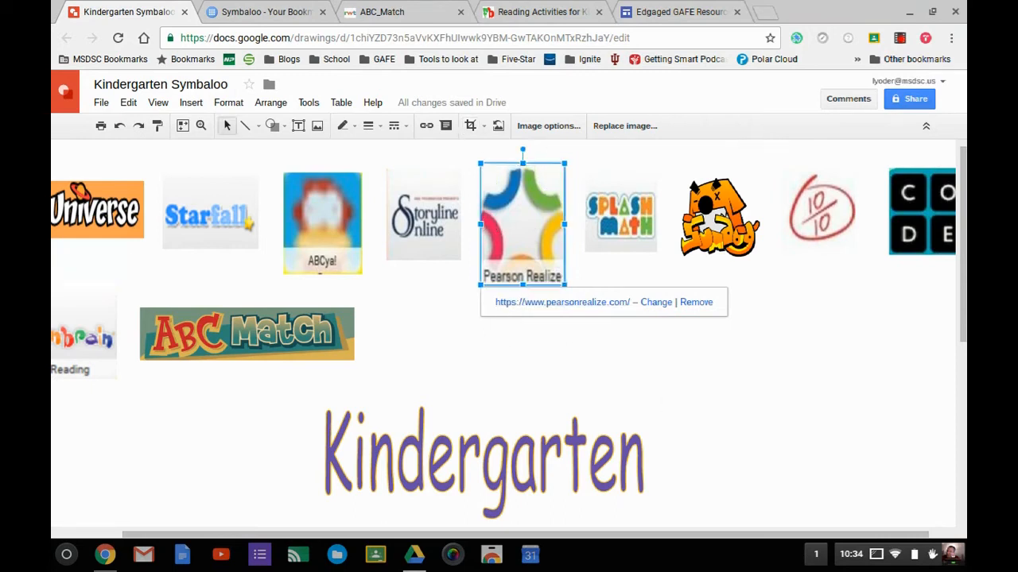
{"action": "left_click", "coordinate": [668, 394]}
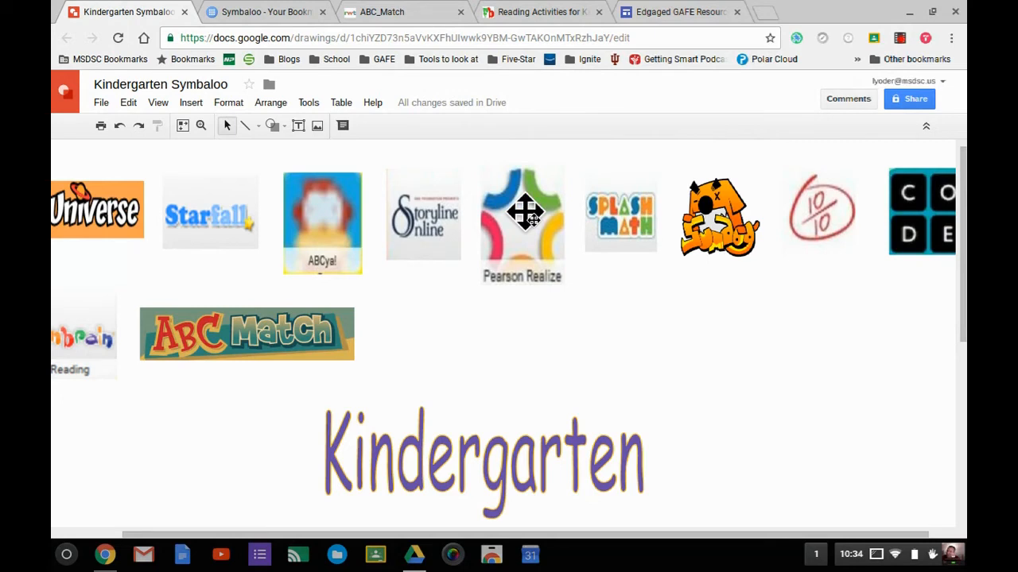
{"action": "left_click", "coordinate": [182, 128]}
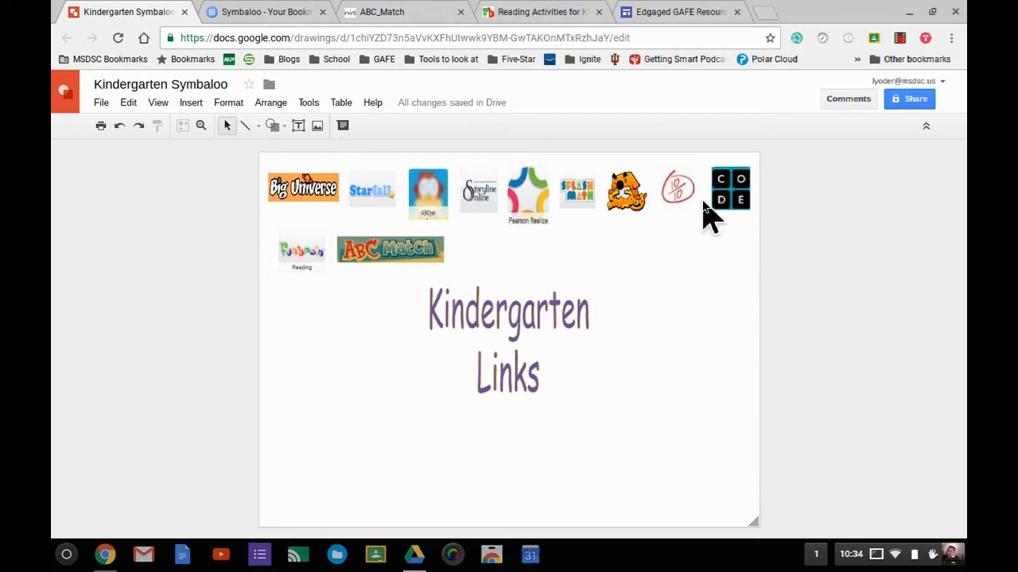
Turn on link sharing for the drawing, set to Anyone with the link with Can view access, and save it.
{"action": "left_click", "coordinate": [909, 102]}
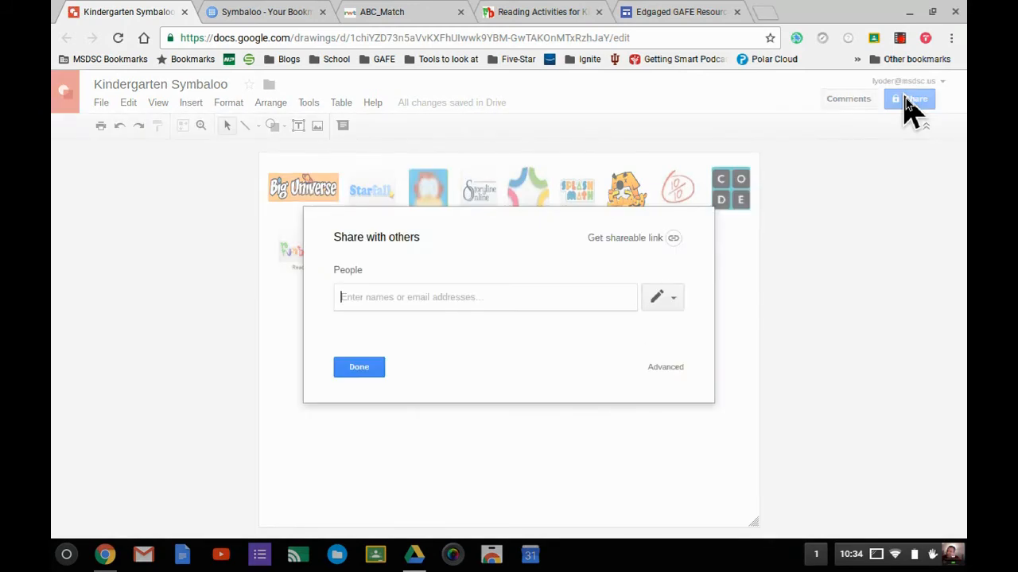
{"action": "left_click", "coordinate": [671, 240]}
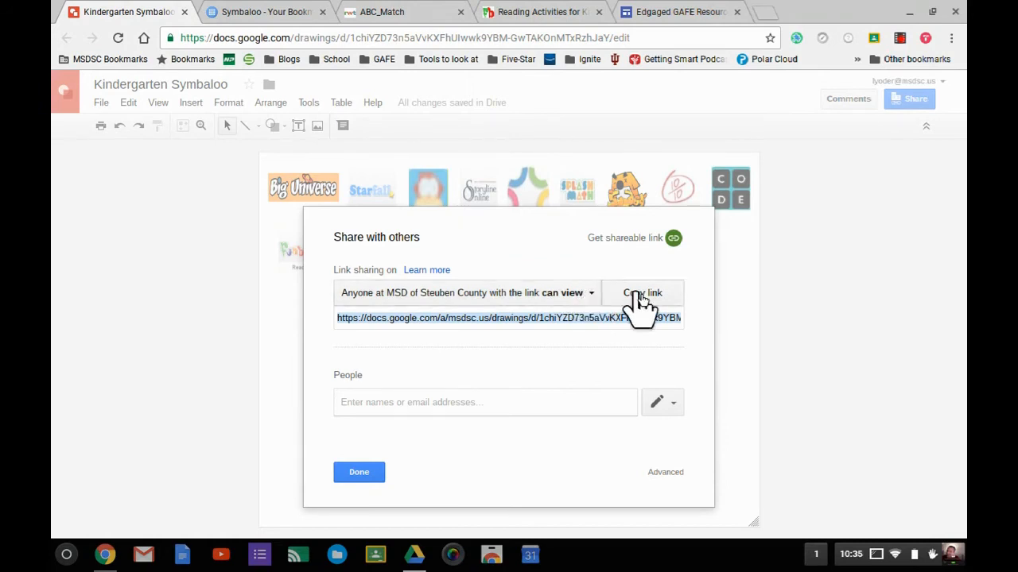
{"action": "left_click", "coordinate": [584, 294]}
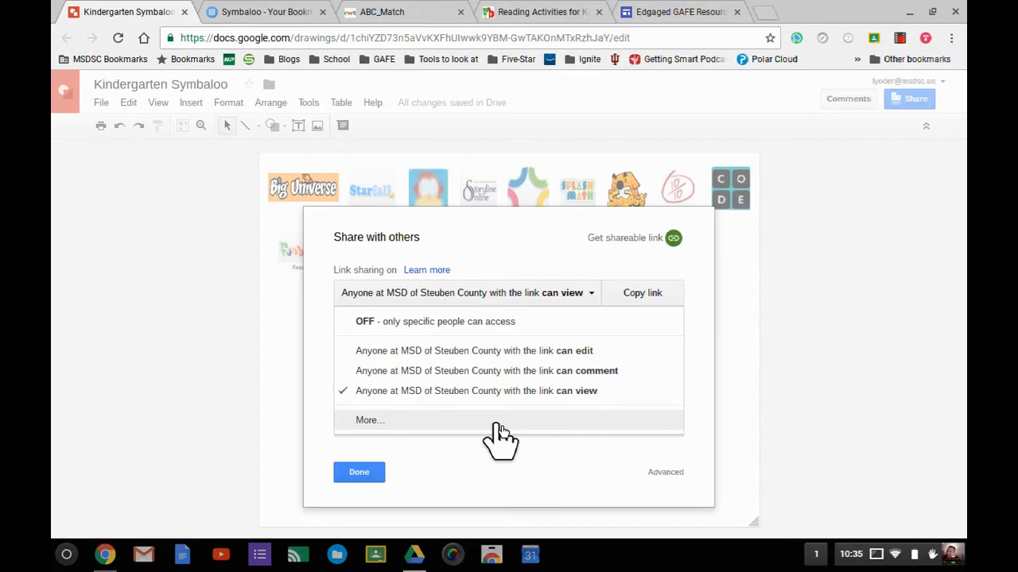
{"action": "left_click", "coordinate": [370, 420]}
{"action": "left_click", "coordinate": [442, 225]}
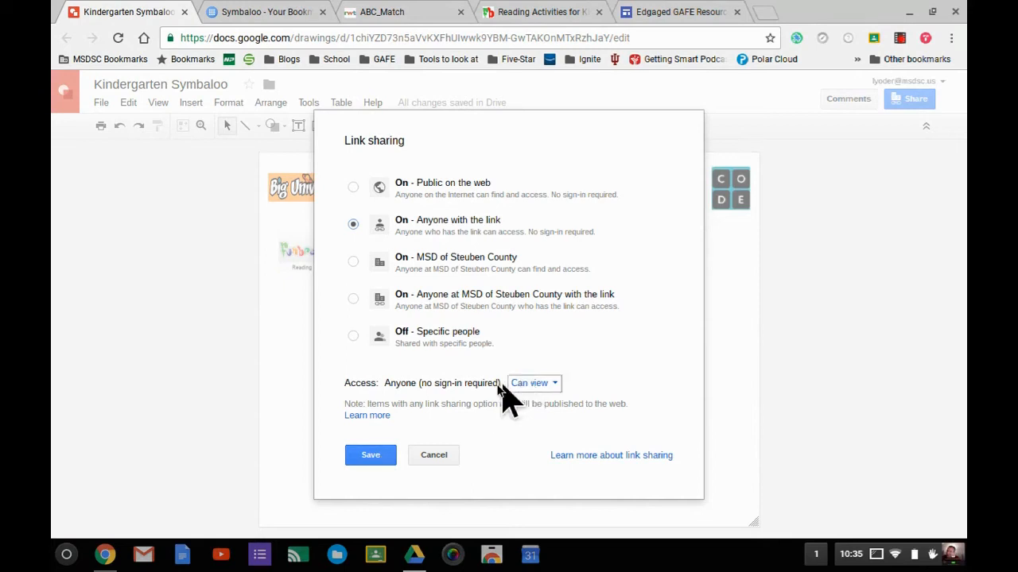
{"action": "left_click", "coordinate": [385, 454]}
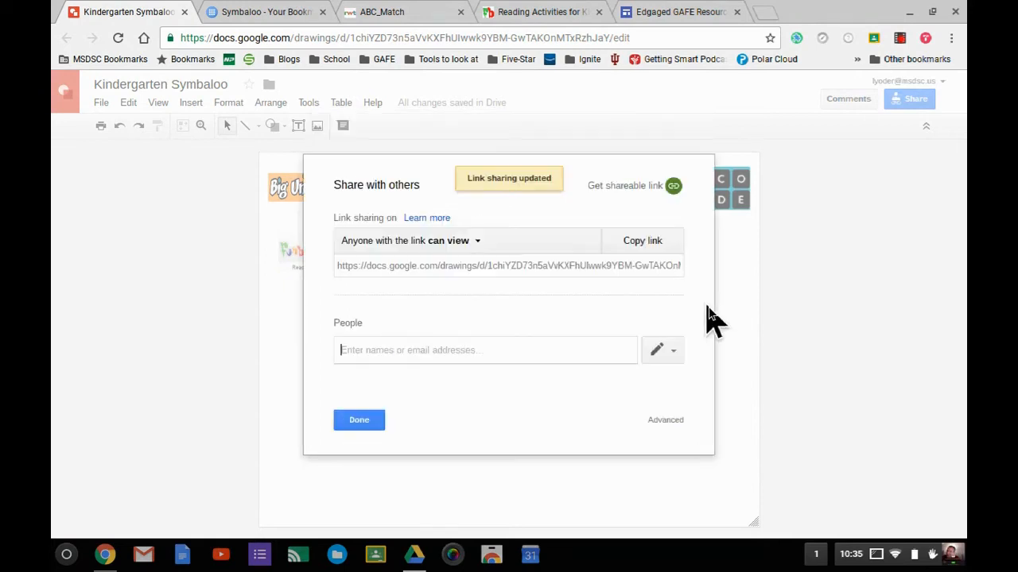
{"action": "left_click", "coordinate": [352, 420]}
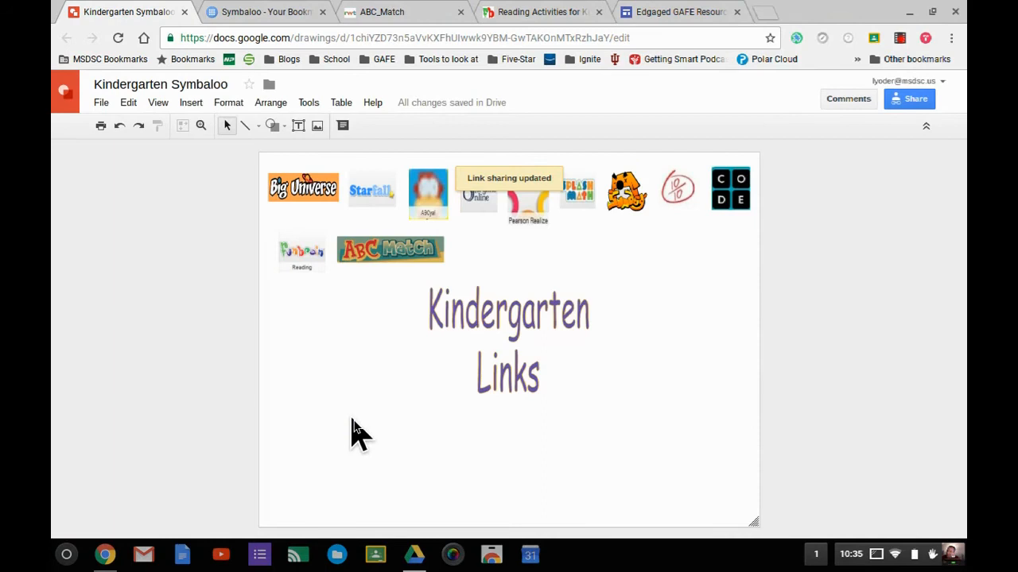
Switch to the Edgaged GAFE Resources site in Google Sites and locate the Kindergarten page under Links for Students.
{"action": "left_click", "coordinate": [704, 13]}
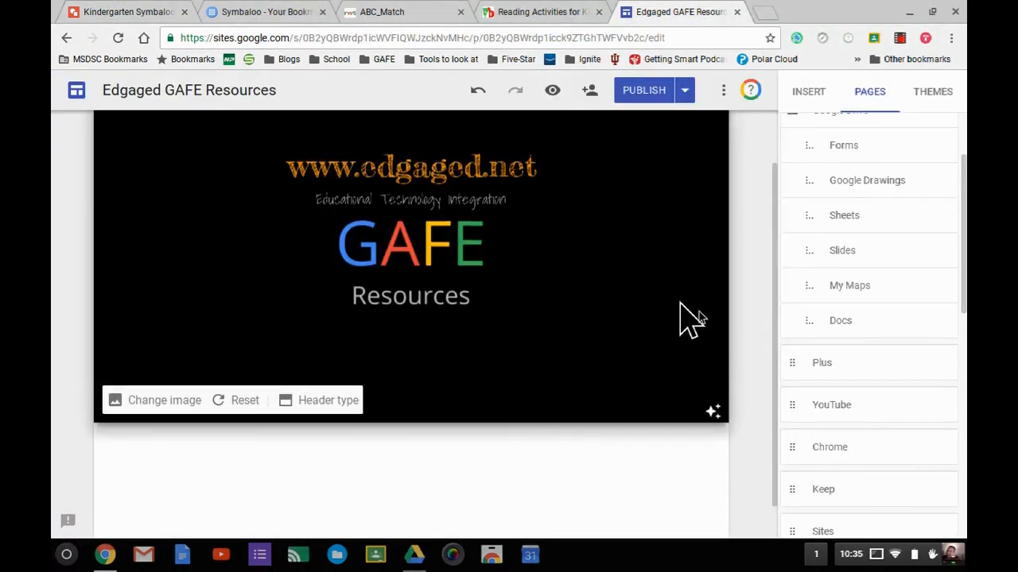
{"action": "scroll", "coordinate": [688, 318], "scroll_direction": "up", "scroll_amount": 2}
{"action": "scroll", "coordinate": [819, 343], "scroll_direction": "down", "scroll_amount": 5}
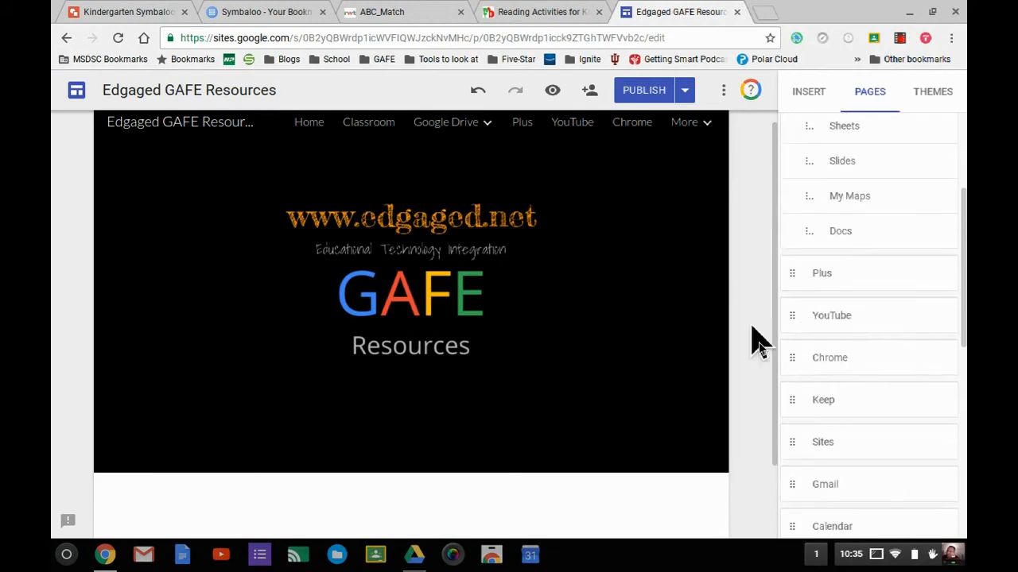
{"action": "left_click_drag", "start_coordinate": [849, 425], "coordinate": [879, 489]}
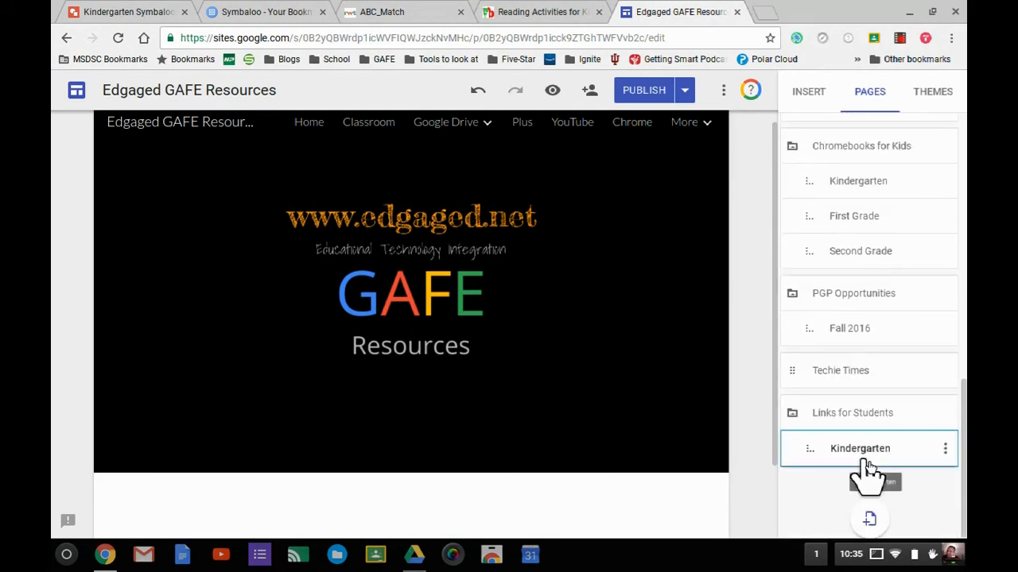
Insert the Kindergarten Symbaloo drawing from Google Drive into the blank area below the Kindergarten page's header.
{"action": "scroll", "coordinate": [623, 504], "scroll_direction": "down", "scroll_amount": 2}
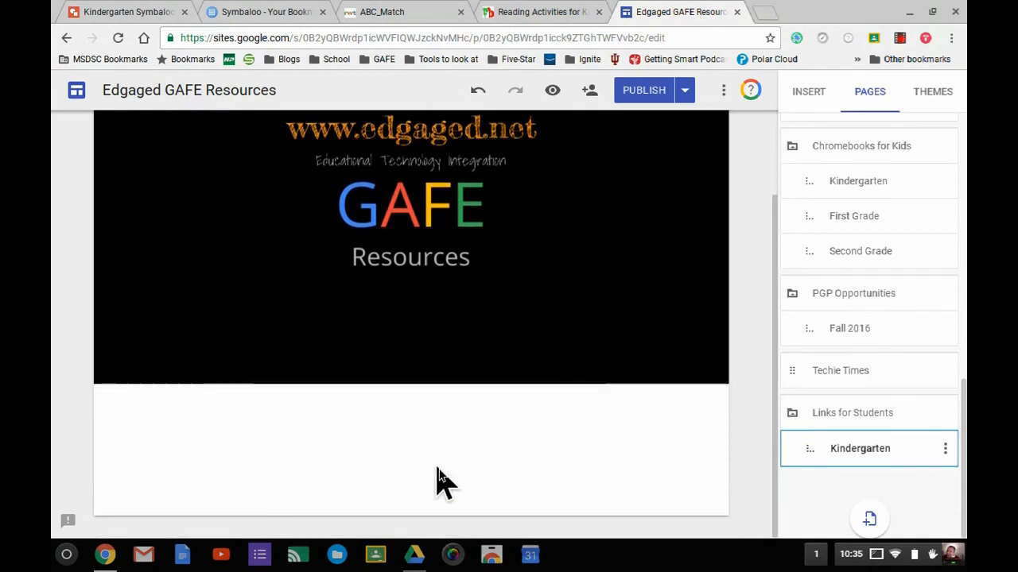
{"action": "left_click", "coordinate": [807, 91]}
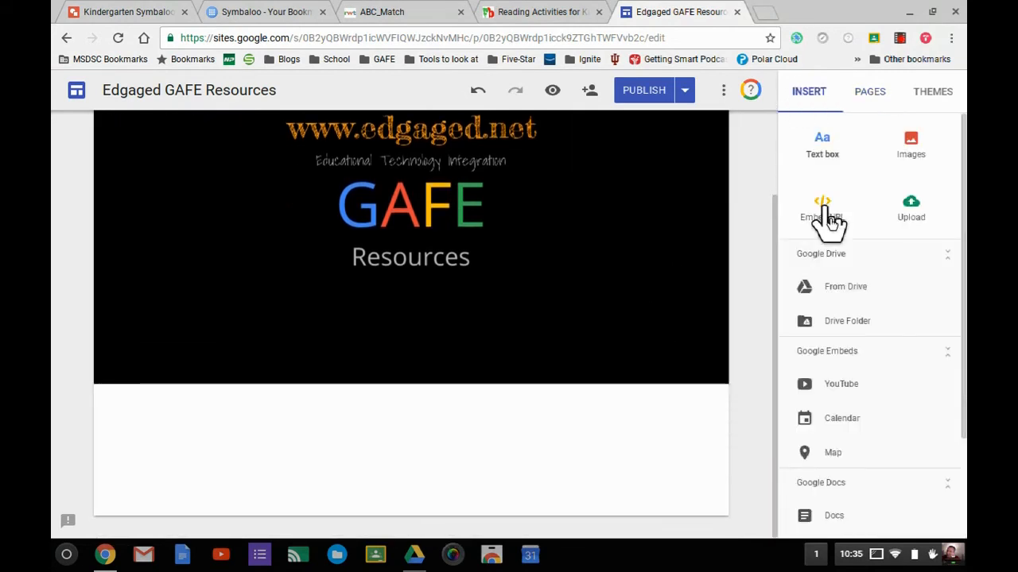
{"action": "scroll", "coordinate": [902, 488], "scroll_direction": "down", "scroll_amount": 2}
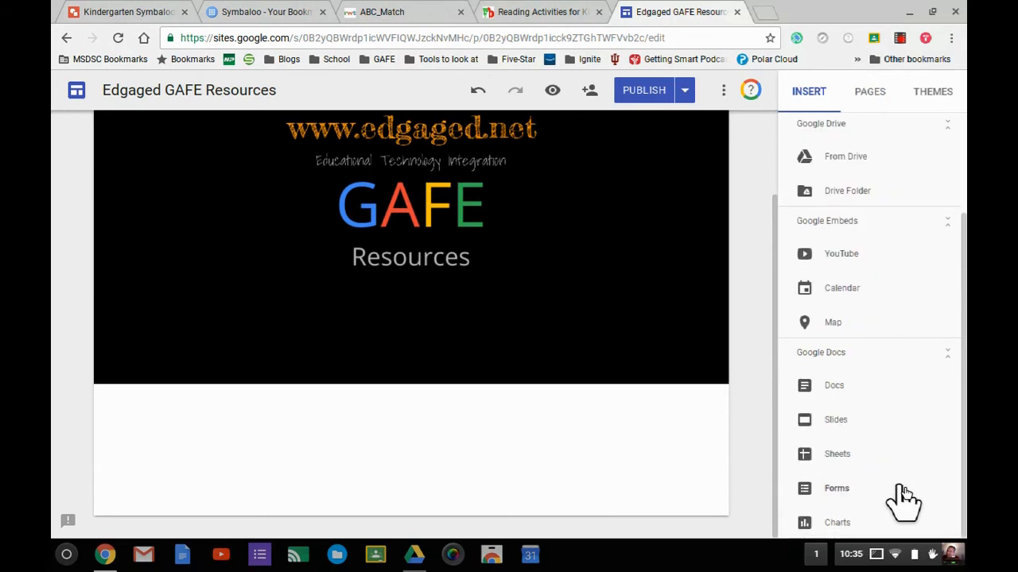
{"action": "left_click", "coordinate": [855, 159]}
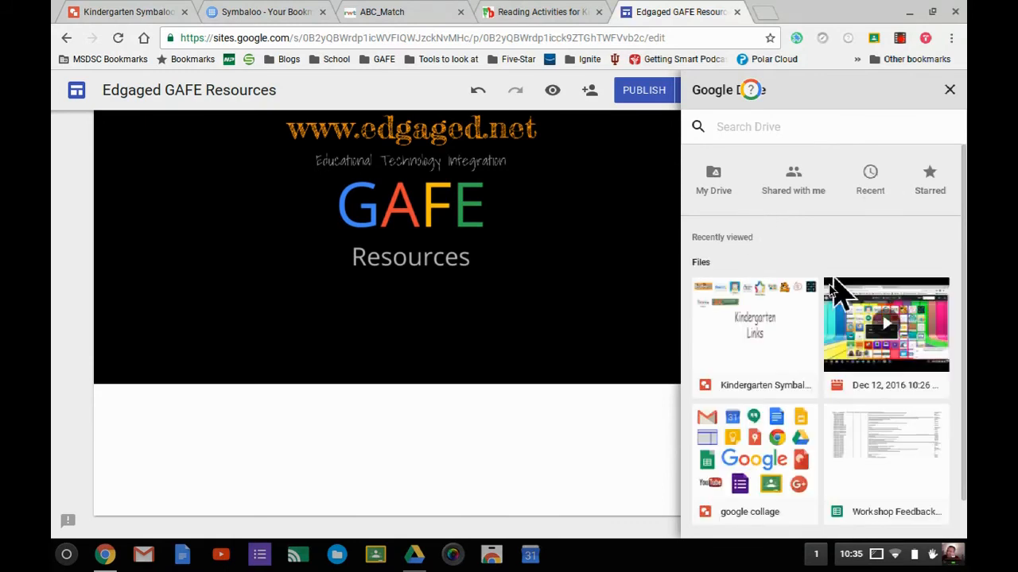
{"action": "left_click", "coordinate": [758, 319]}
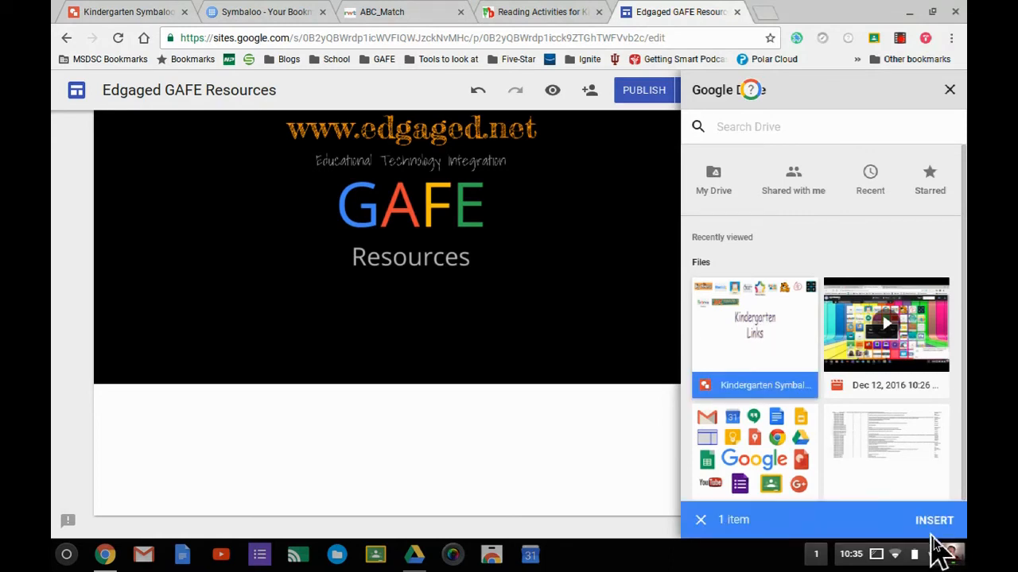
{"action": "left_click", "coordinate": [934, 521]}
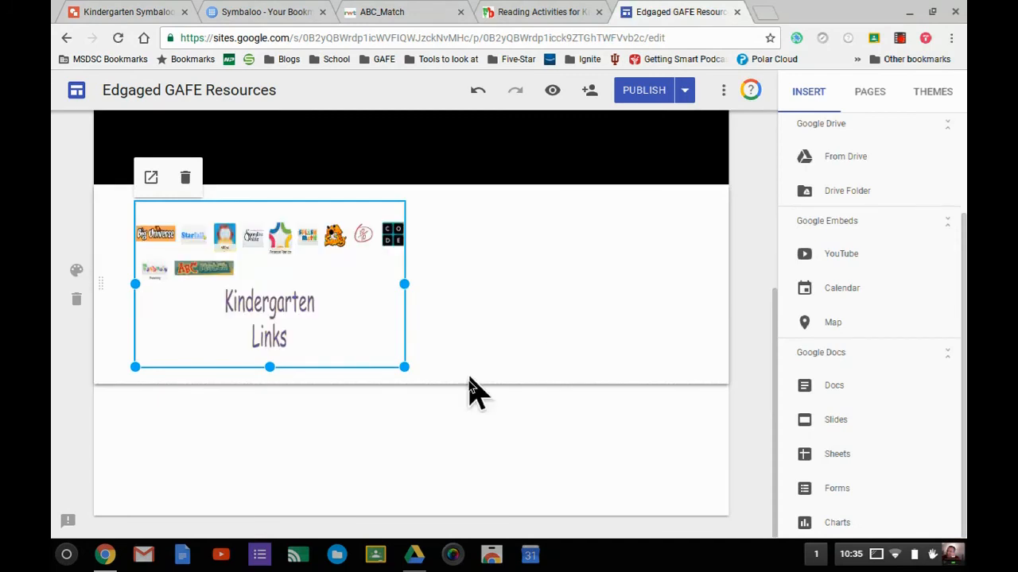
Enlarge the embedded drawing to the full content width of its section, make it slightly taller, and deselect it.
{"action": "left_click_drag", "start_coordinate": [403, 367], "coordinate": [701, 504]}
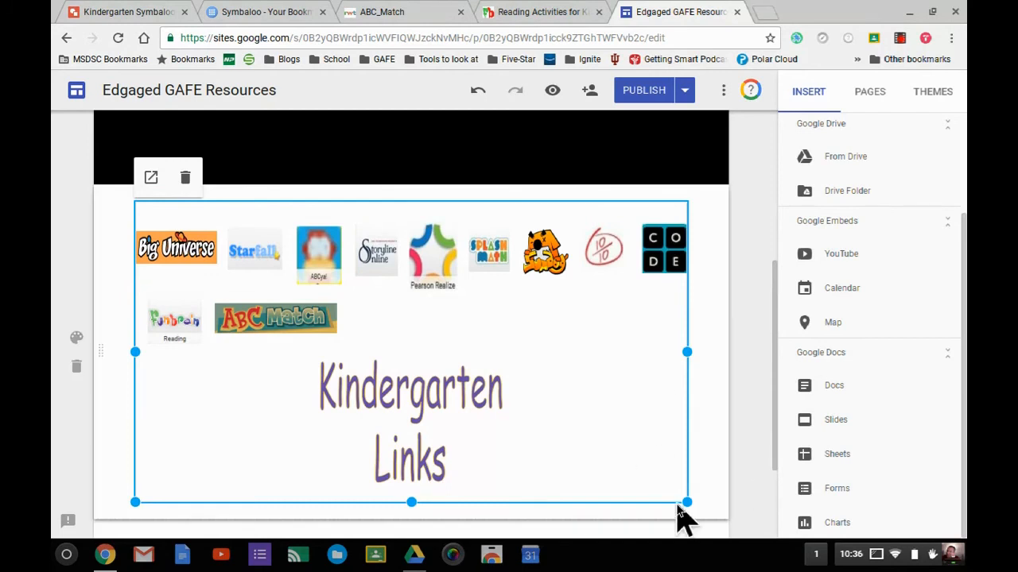
{"action": "left_click_drag", "start_coordinate": [689, 504], "coordinate": [718, 527]}
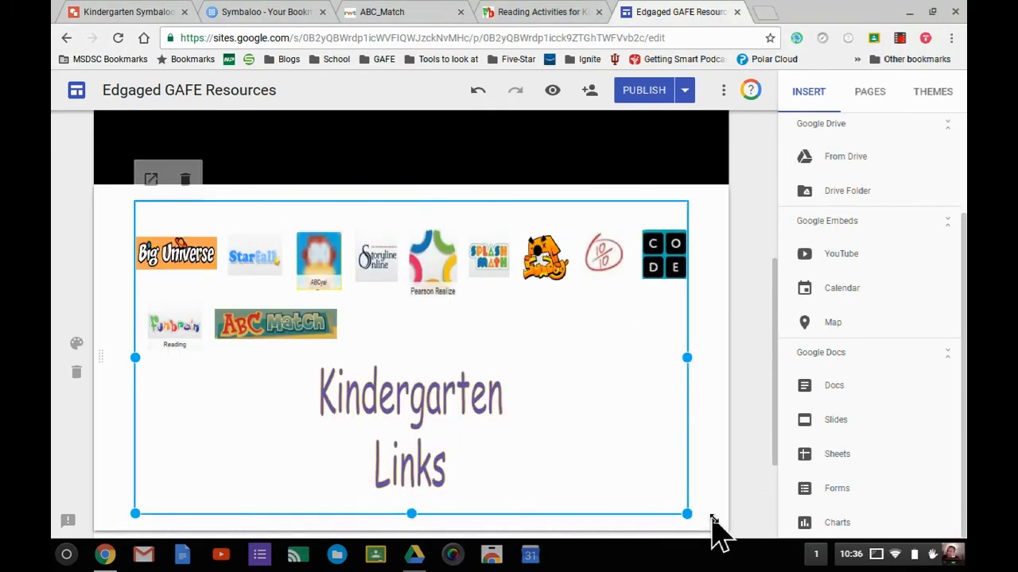
{"action": "left_click_drag", "start_coordinate": [686, 358], "coordinate": [697, 359]}
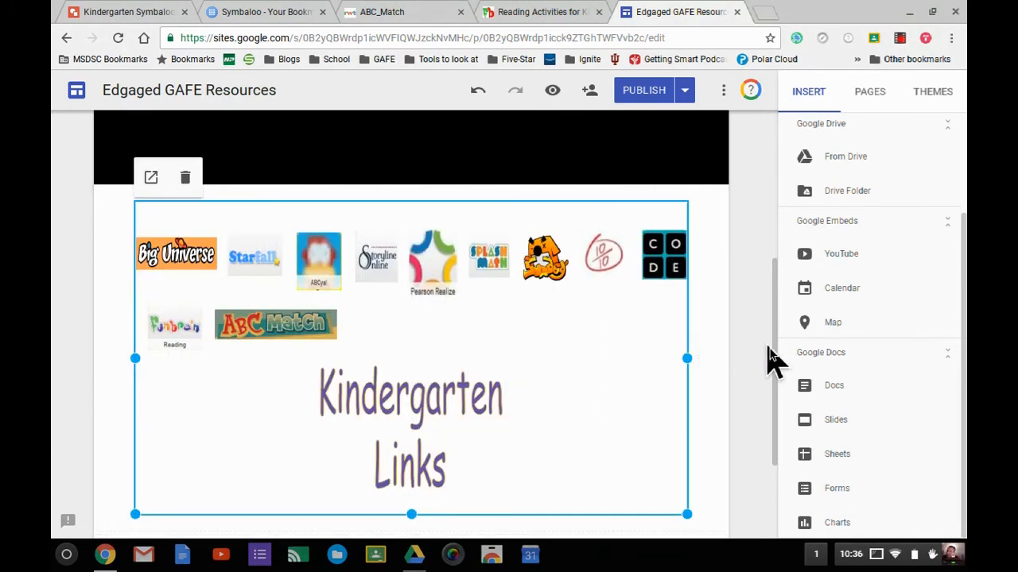
{"action": "left_click", "coordinate": [746, 375]}
{"action": "scroll", "coordinate": [741, 365], "scroll_direction": "down", "scroll_amount": 2}
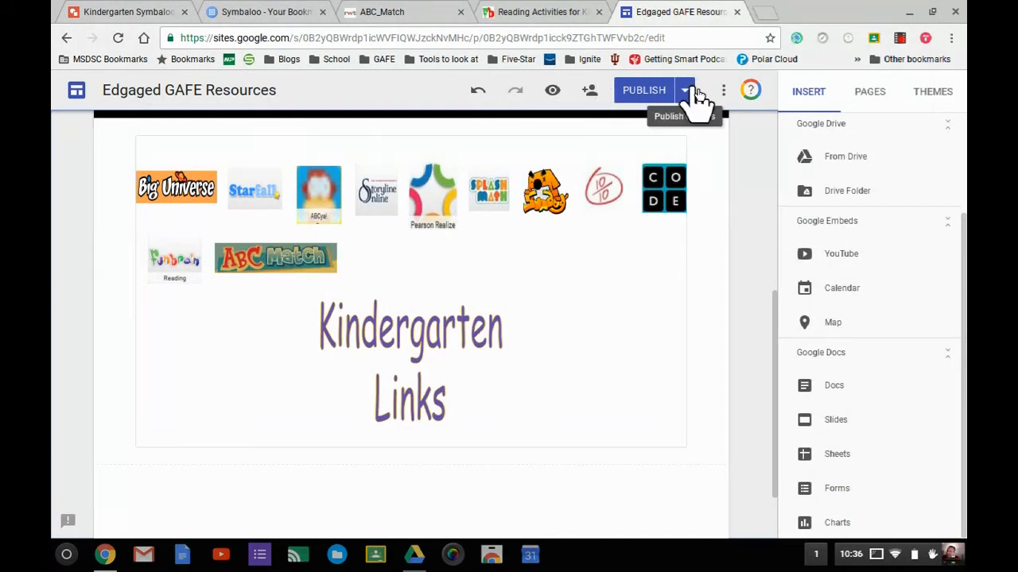
Publish the site and view the published Kindergarten page down to the embedded links drawing.
{"action": "left_click", "coordinate": [661, 94]}
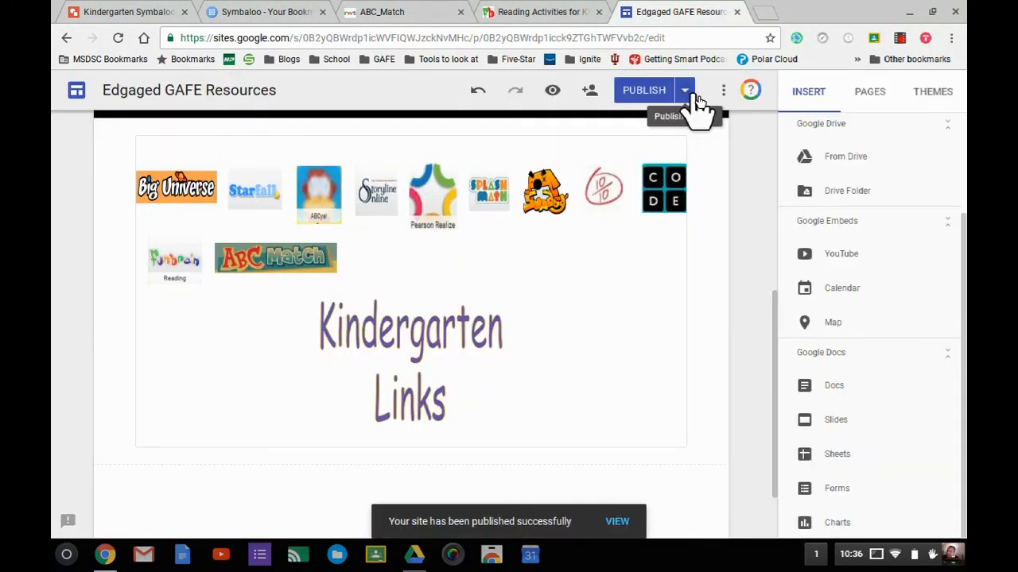
{"action": "left_click", "coordinate": [690, 94]}
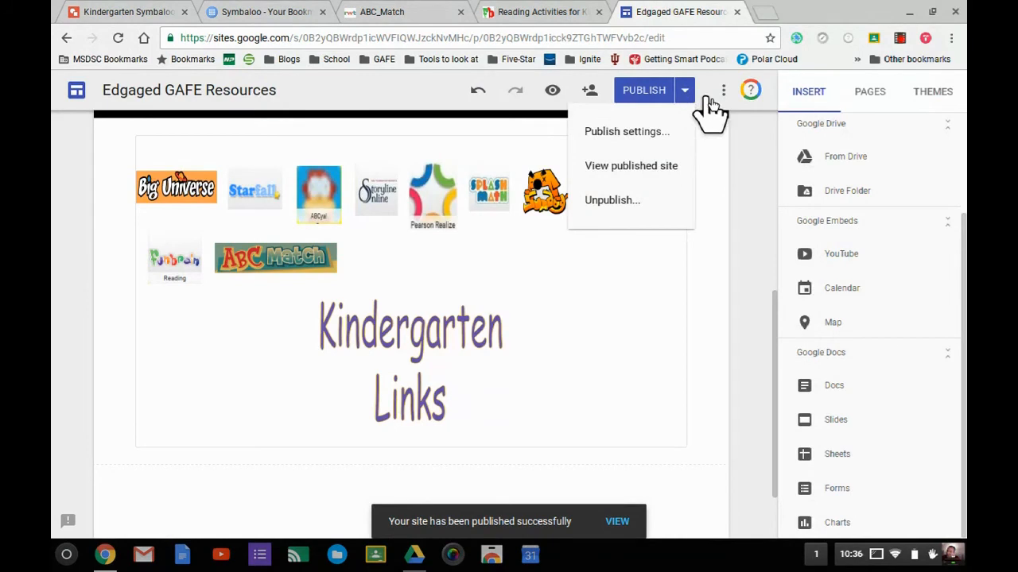
{"action": "left_click", "coordinate": [663, 180]}
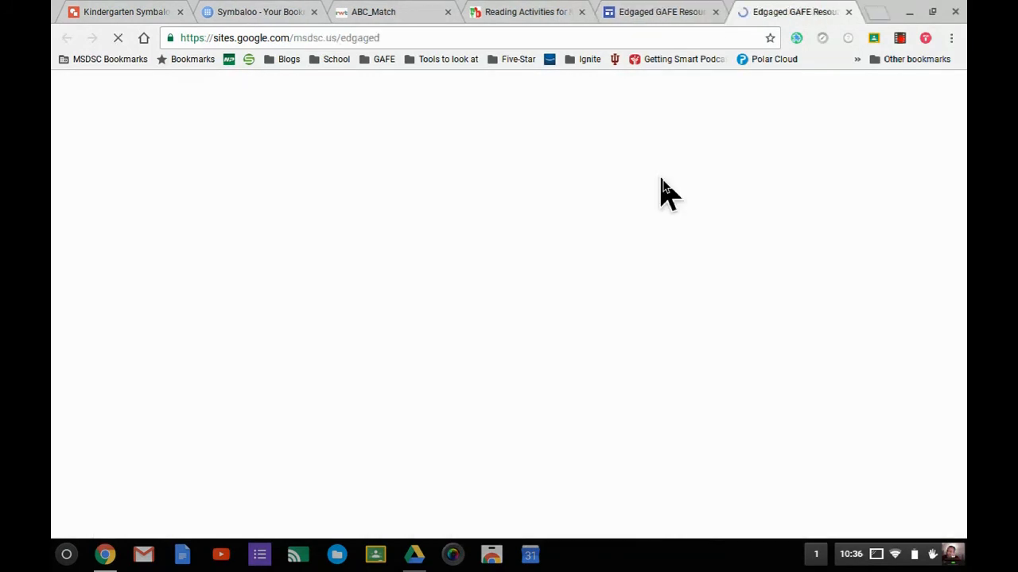
{"action": "scroll", "coordinate": [675, 325], "scroll_direction": "down", "scroll_amount": 2}
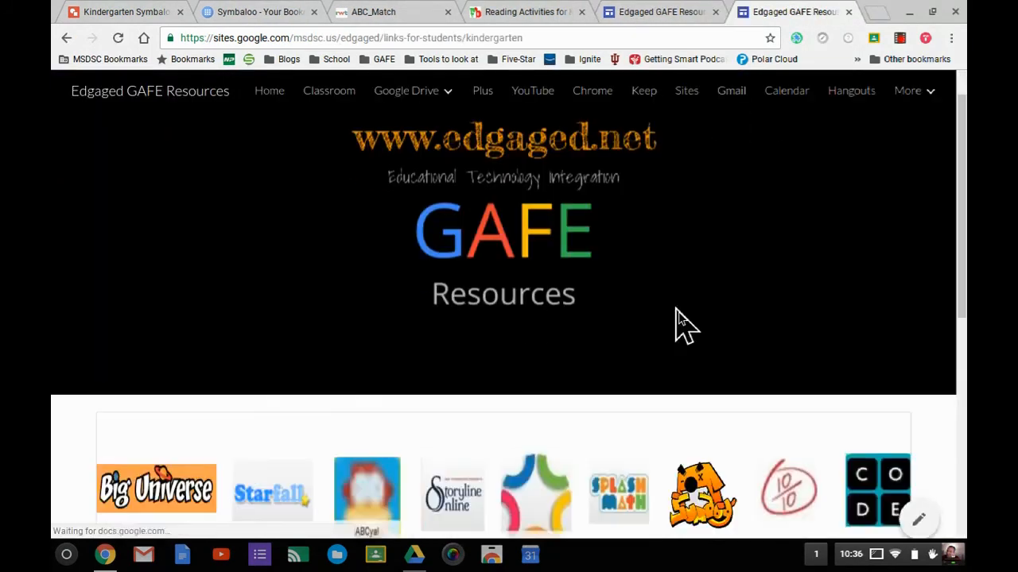
{"action": "scroll", "coordinate": [677, 324], "scroll_direction": "down", "scroll_amount": 2}
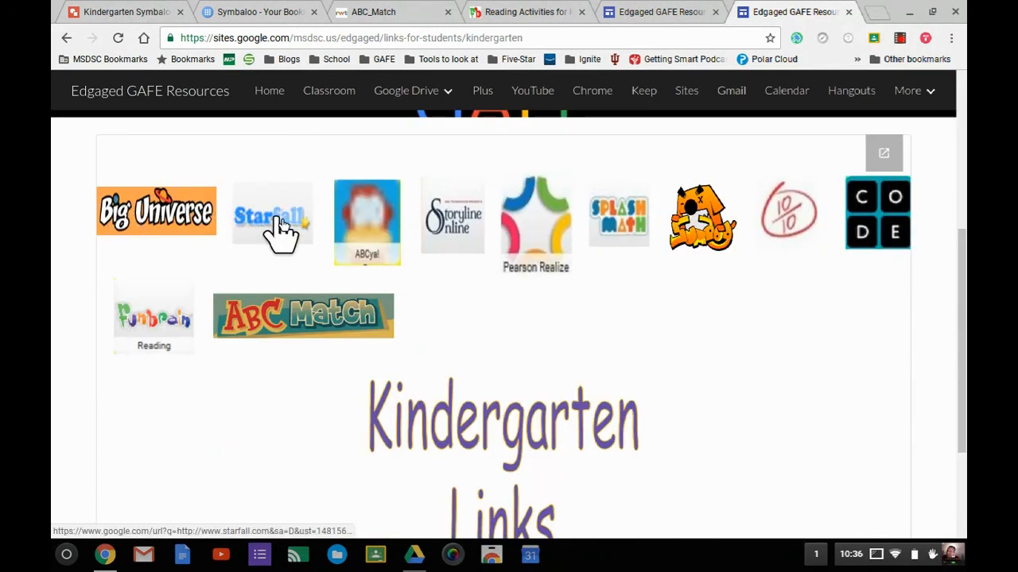
Test the ABC Match link on the published page, close the site it opens, and look over the Kindergarten page.
{"action": "left_click", "coordinate": [268, 326]}
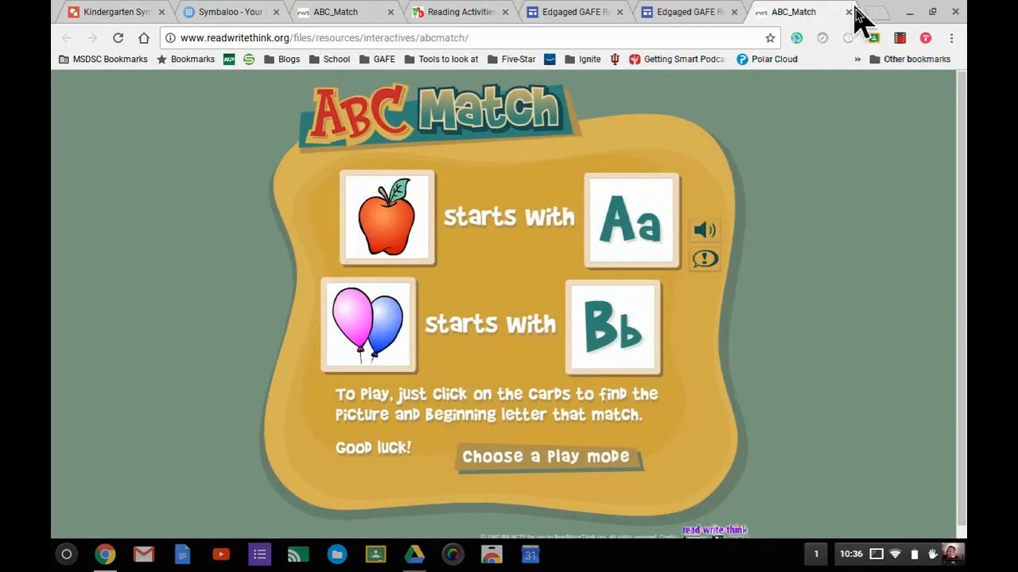
{"action": "left_click", "coordinate": [848, 12]}
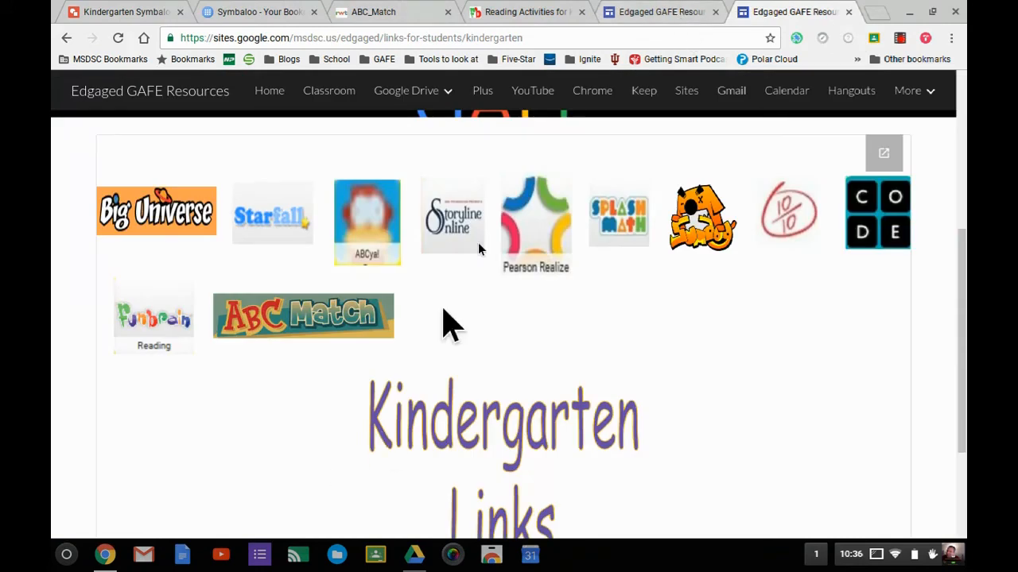
{"action": "scroll", "coordinate": [549, 421], "scroll_direction": "up", "scroll_amount": 2}
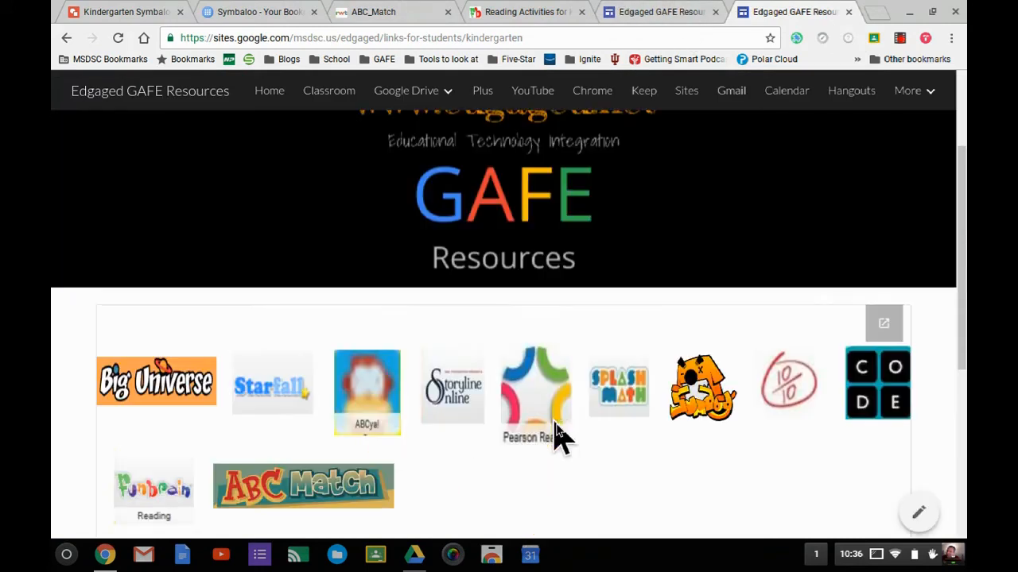
{"action": "scroll", "coordinate": [557, 433], "scroll_direction": "down", "scroll_amount": 4}
{"action": "scroll", "coordinate": [551, 432], "scroll_direction": "up", "scroll_amount": 3}
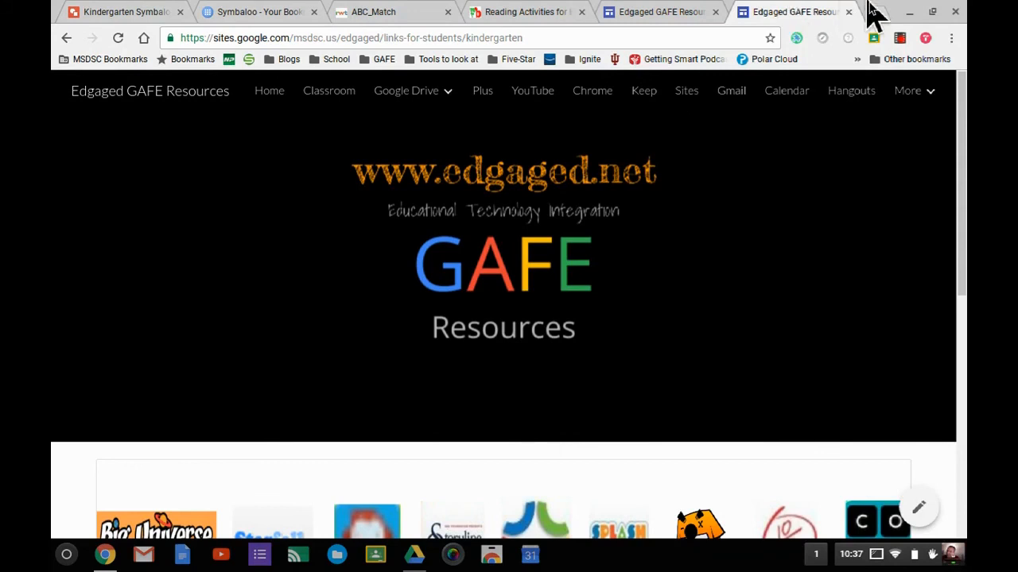
View the Share to Classroom options for pushing the page to the 1st Grade Chromebooks class, and dismiss them without pushing.
{"action": "left_click", "coordinate": [714, 39]}
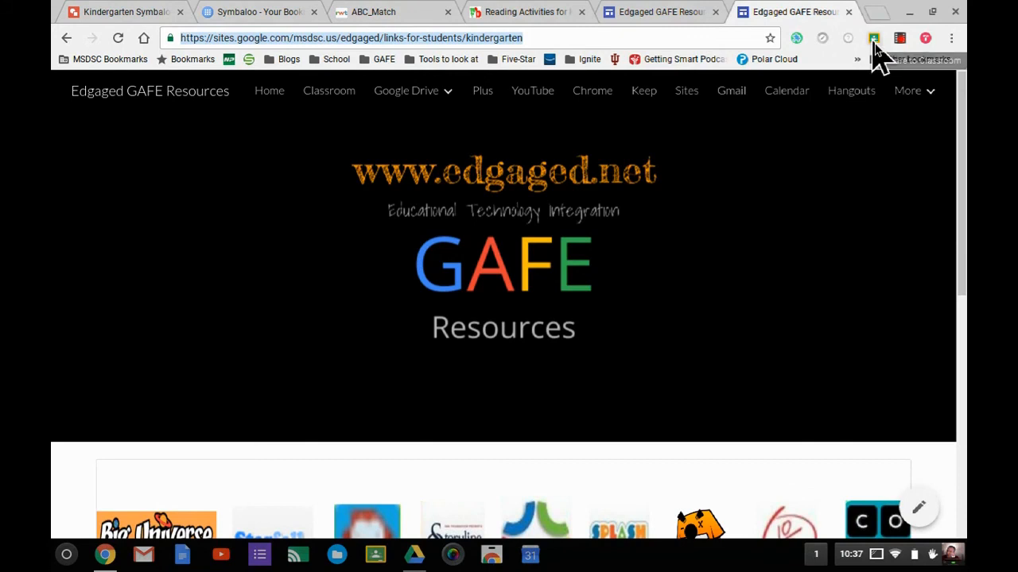
{"action": "left_click", "coordinate": [874, 38]}
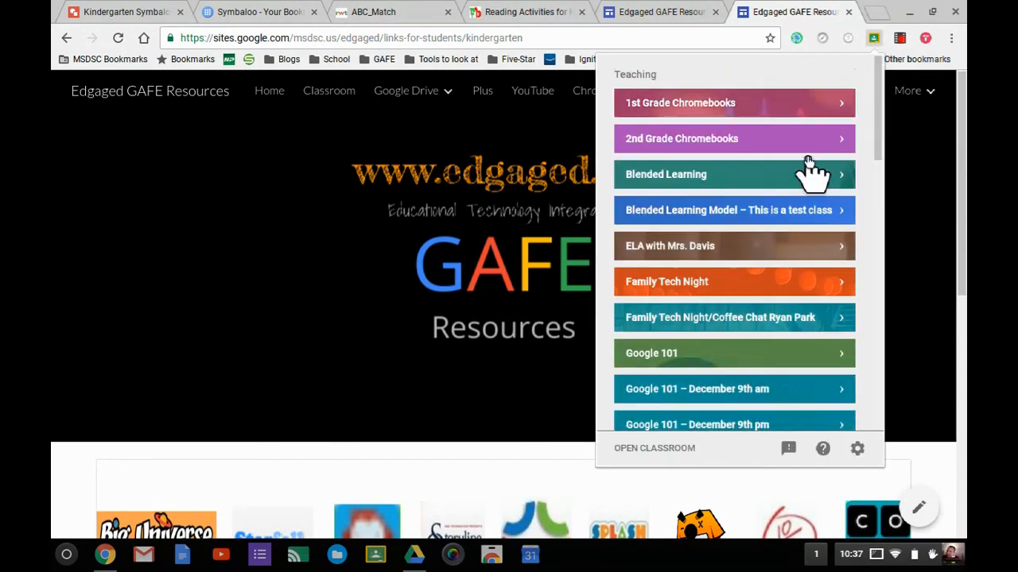
{"action": "left_click", "coordinate": [831, 103]}
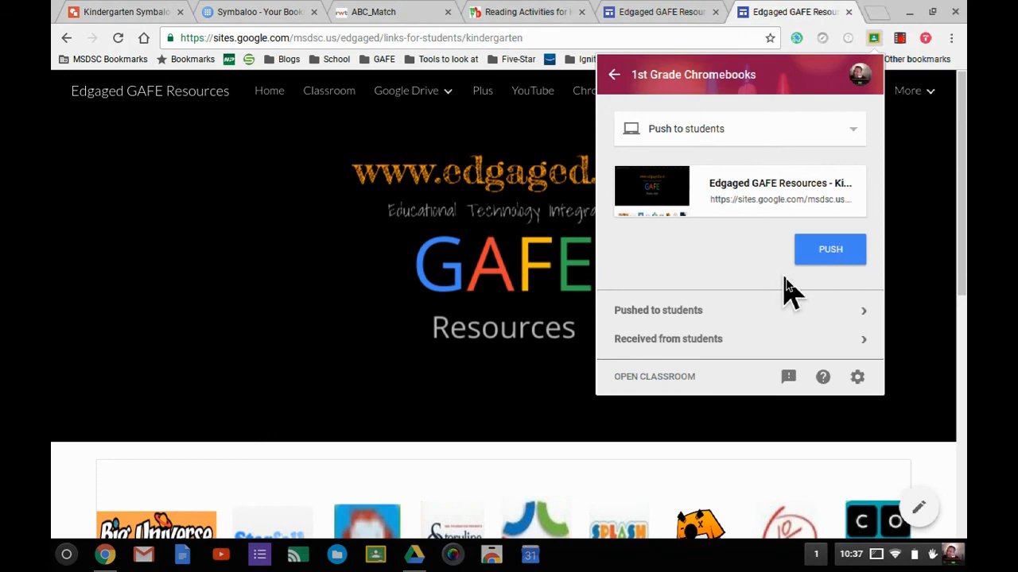
{"action": "left_click", "coordinate": [940, 314]}
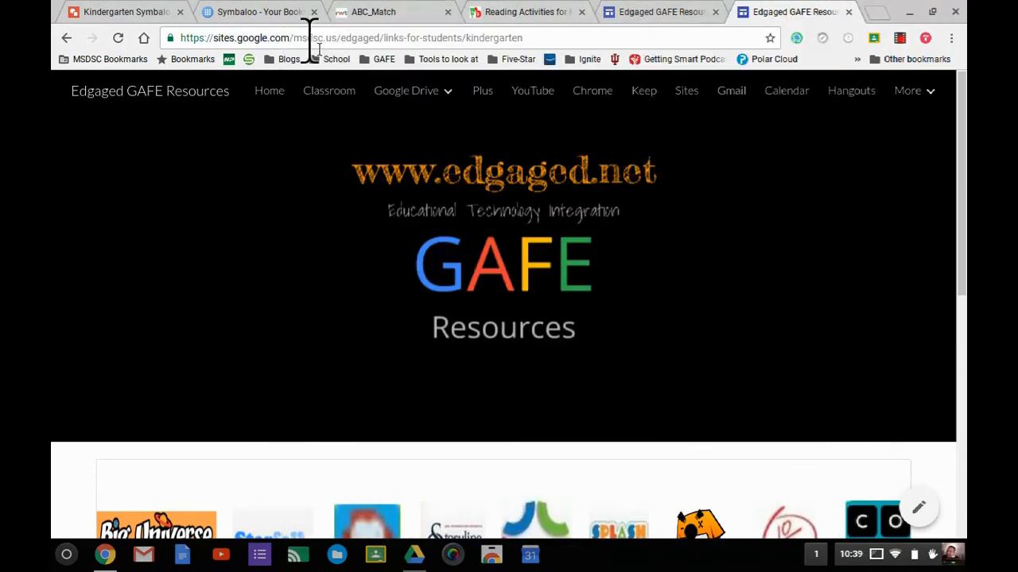
Copy the full web address of the published Kindergarten page.
{"action": "left_click", "coordinate": [318, 37]}
{"action": "right_click", "coordinate": [318, 37]}
{"action": "left_click", "coordinate": [380, 109]}
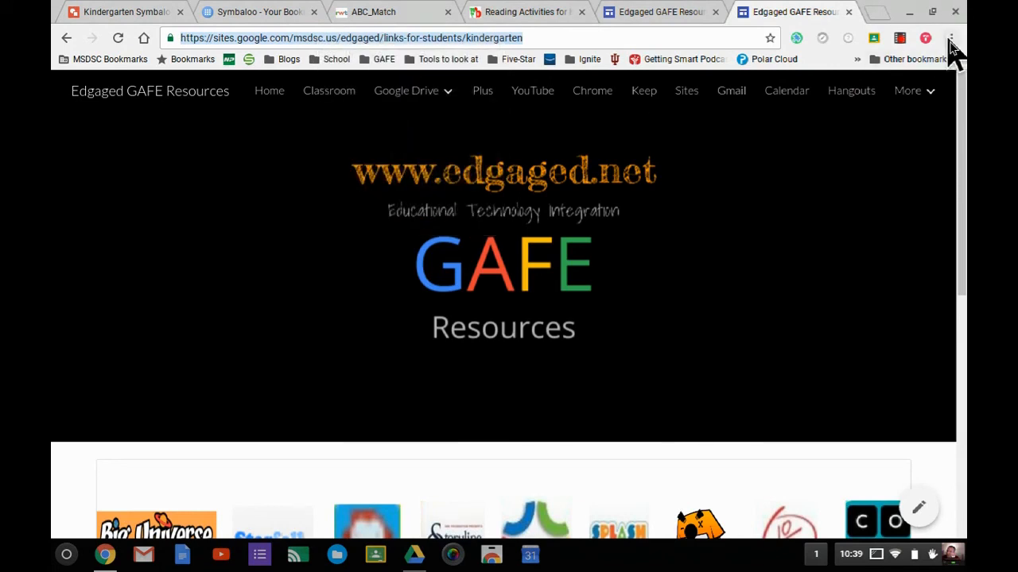
Set Chrome's home page to the copied Kindergarten page address in the browser settings, and close the settings window.
{"action": "left_click", "coordinate": [950, 37]}
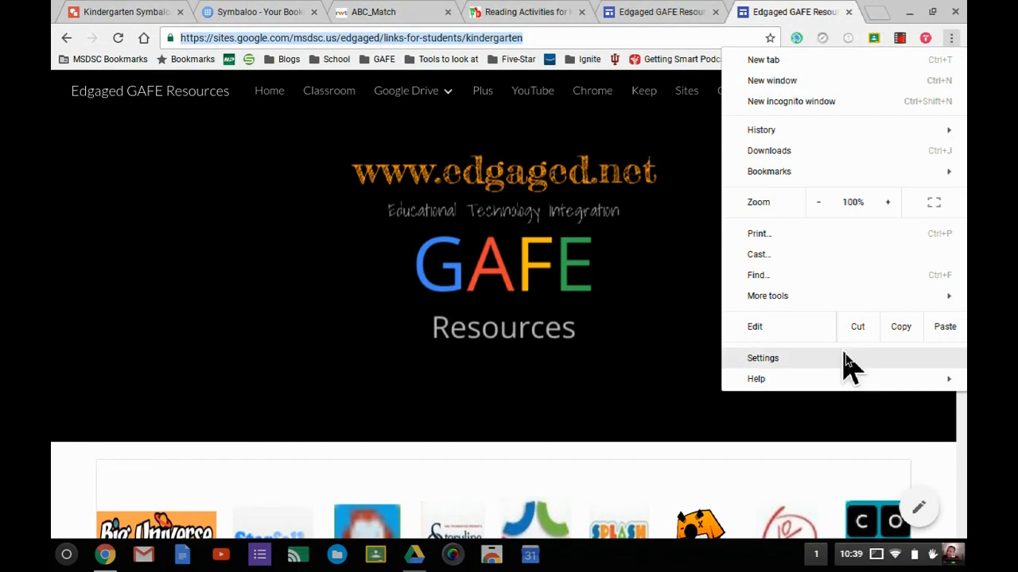
{"action": "left_click", "coordinate": [844, 362]}
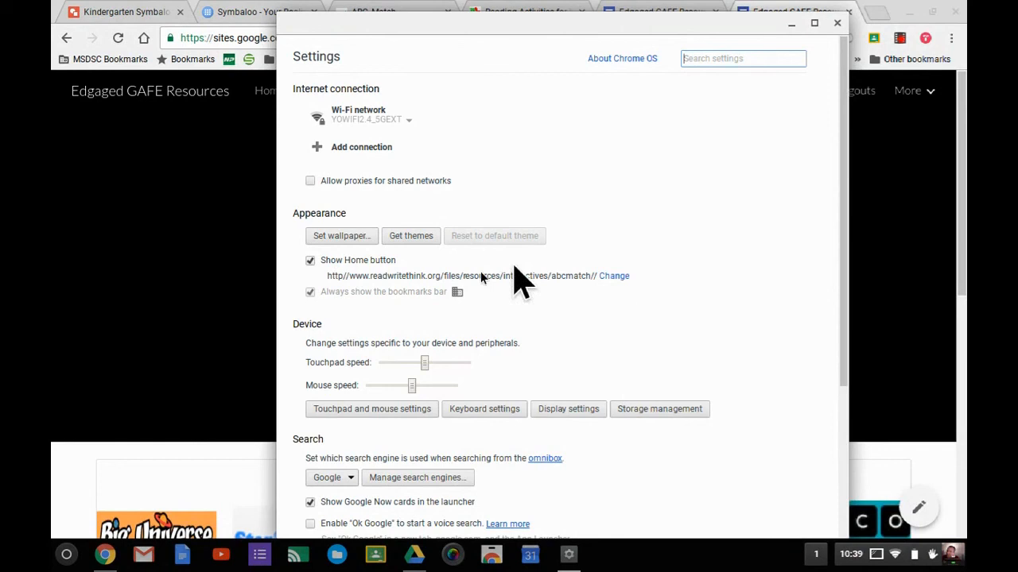
{"action": "left_click", "coordinate": [613, 276]}
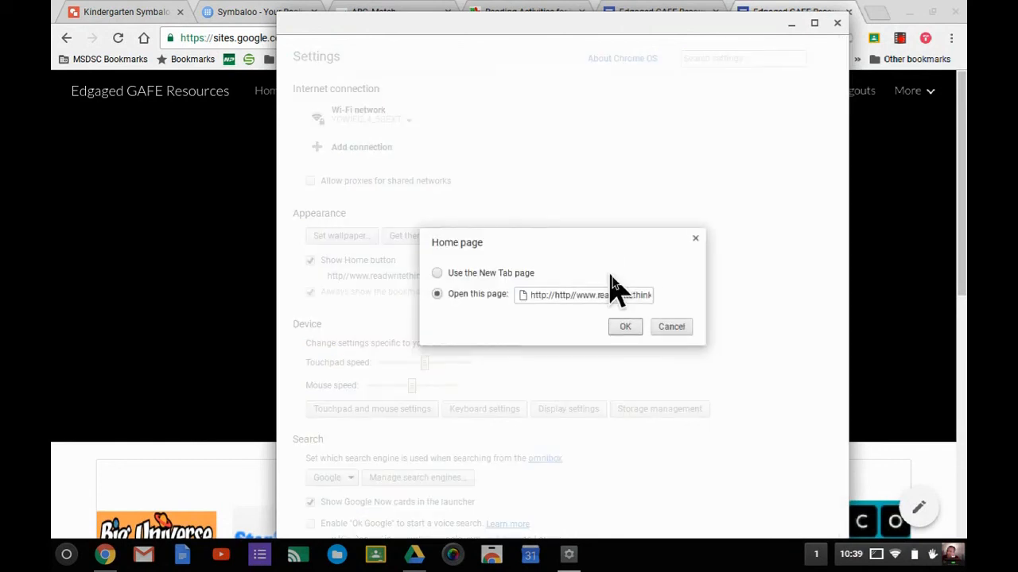
{"action": "left_click", "coordinate": [577, 299]}
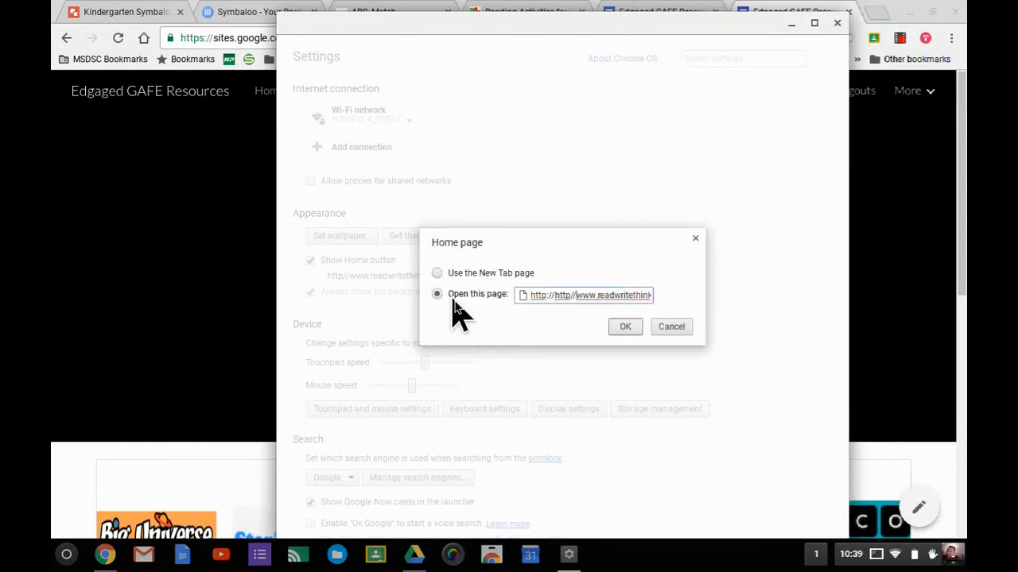
{"action": "triple_click", "coordinate": [554, 295]}
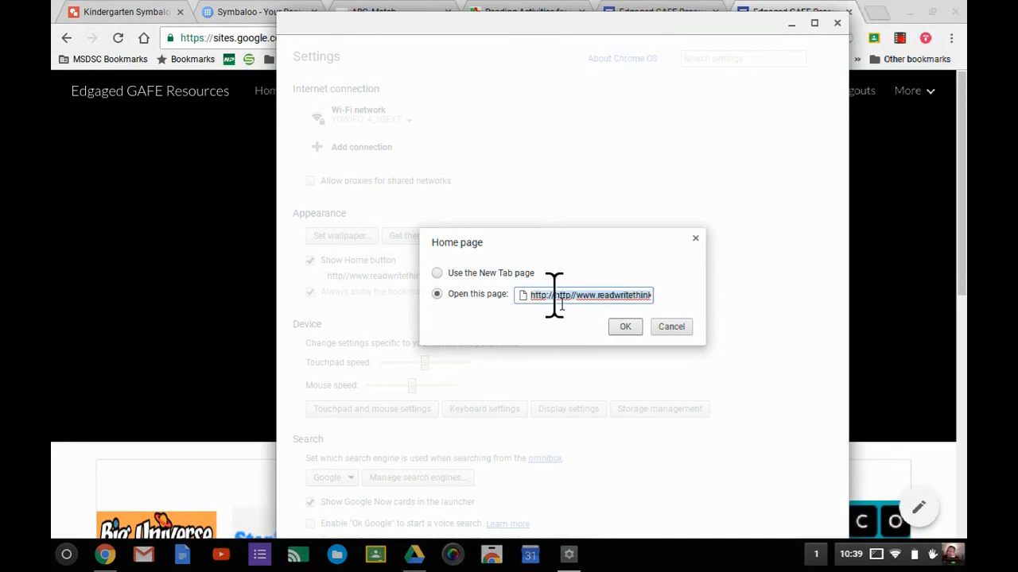
{"action": "right_click", "coordinate": [569, 295]}
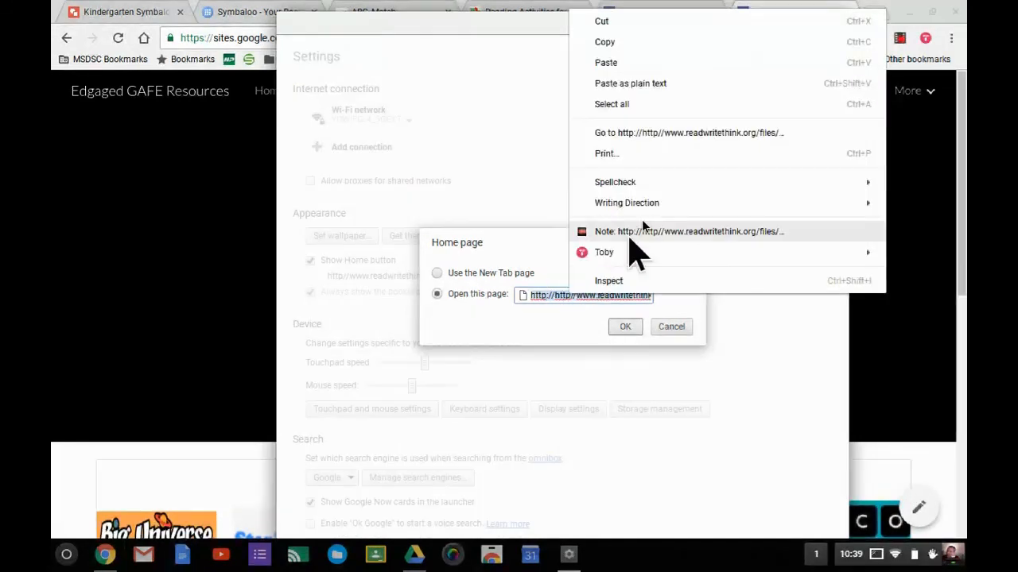
{"action": "left_click", "coordinate": [674, 59]}
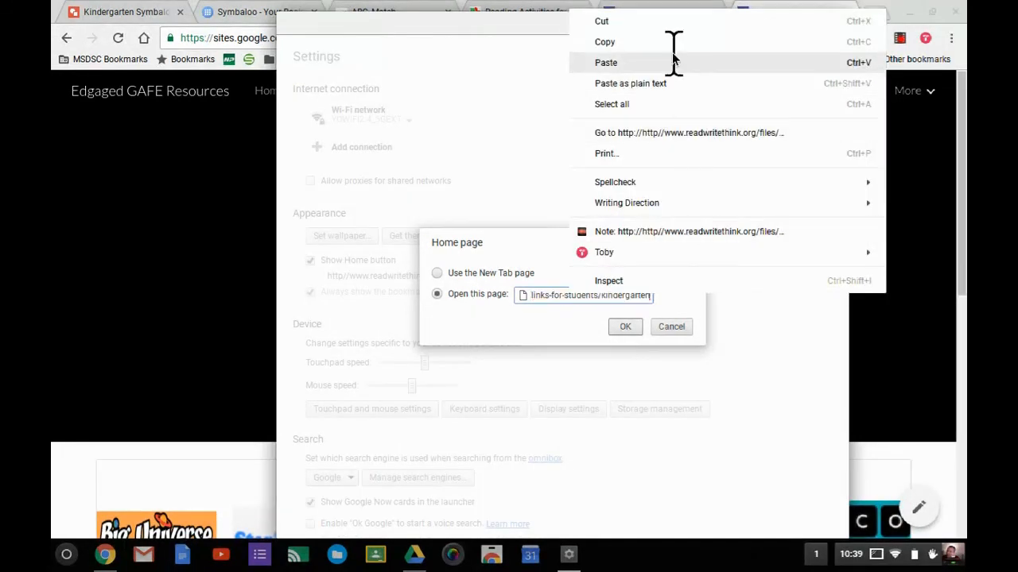
{"action": "left_click", "coordinate": [633, 332]}
{"action": "left_click", "coordinate": [837, 22]}
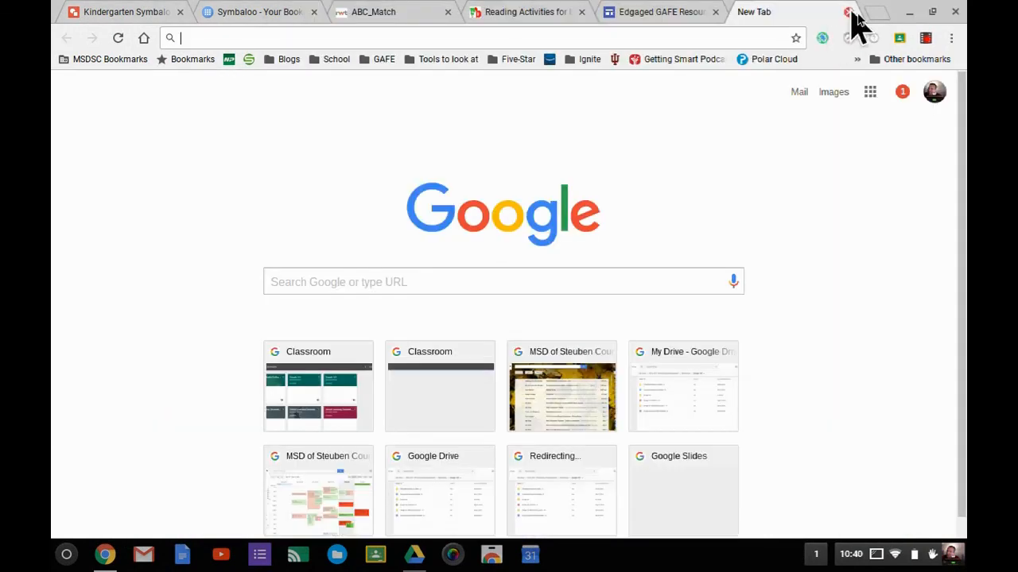
Close the New Tab page, load the browser's home page, and check the Kindergarten links drawing on it.
{"action": "left_click", "coordinate": [848, 13]}
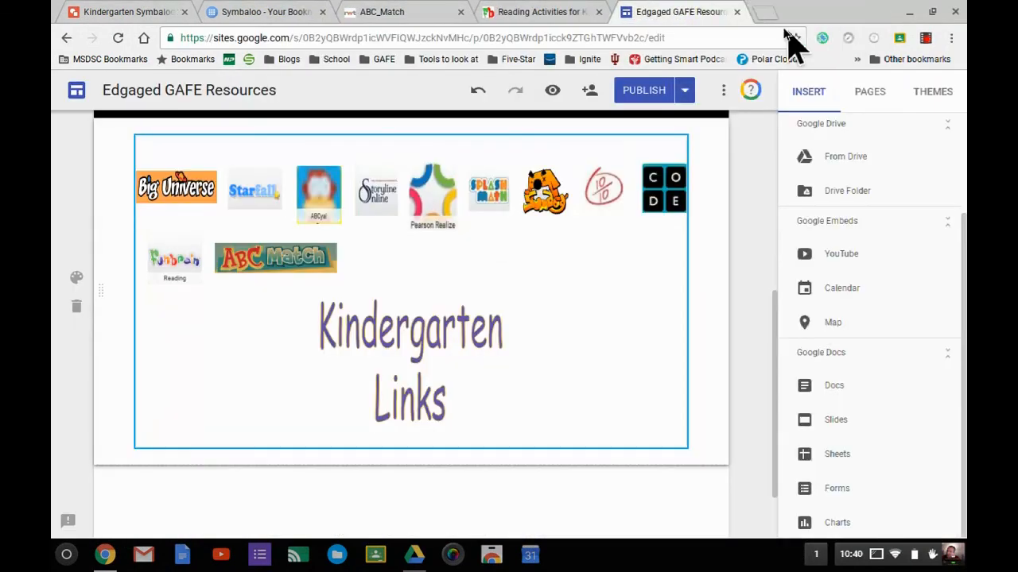
{"action": "left_click", "coordinate": [143, 38]}
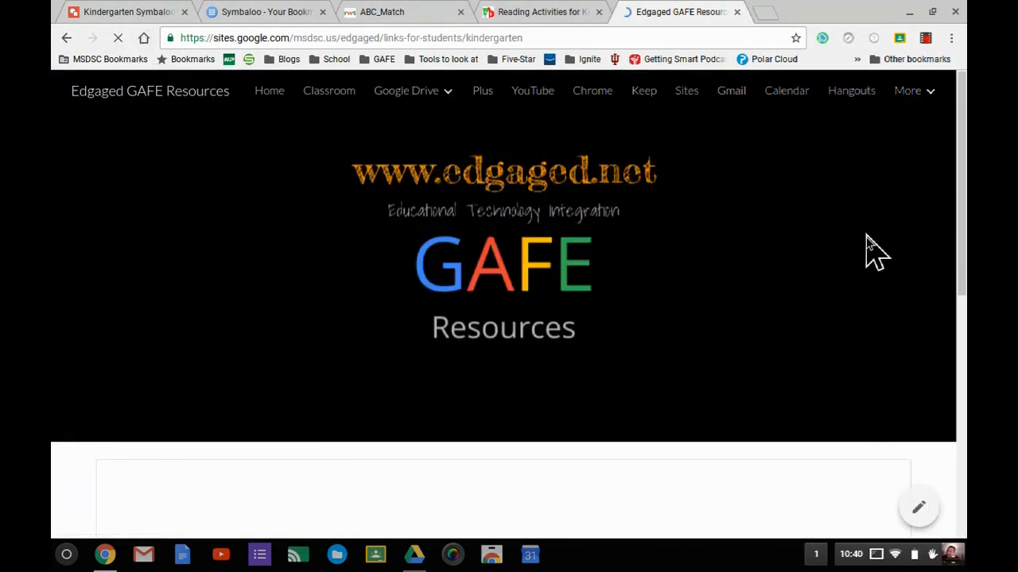
{"action": "scroll", "coordinate": [765, 332], "scroll_direction": "down", "scroll_amount": 2}
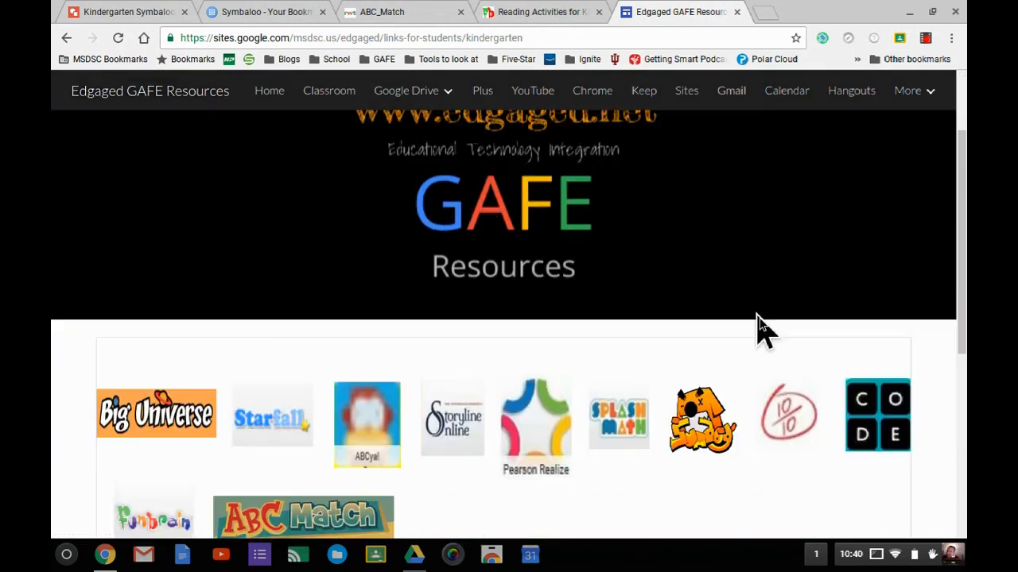
{"action": "scroll", "coordinate": [761, 332], "scroll_direction": "down", "scroll_amount": 3}
{"action": "scroll", "coordinate": [762, 332], "scroll_direction": "up", "scroll_amount": 2}
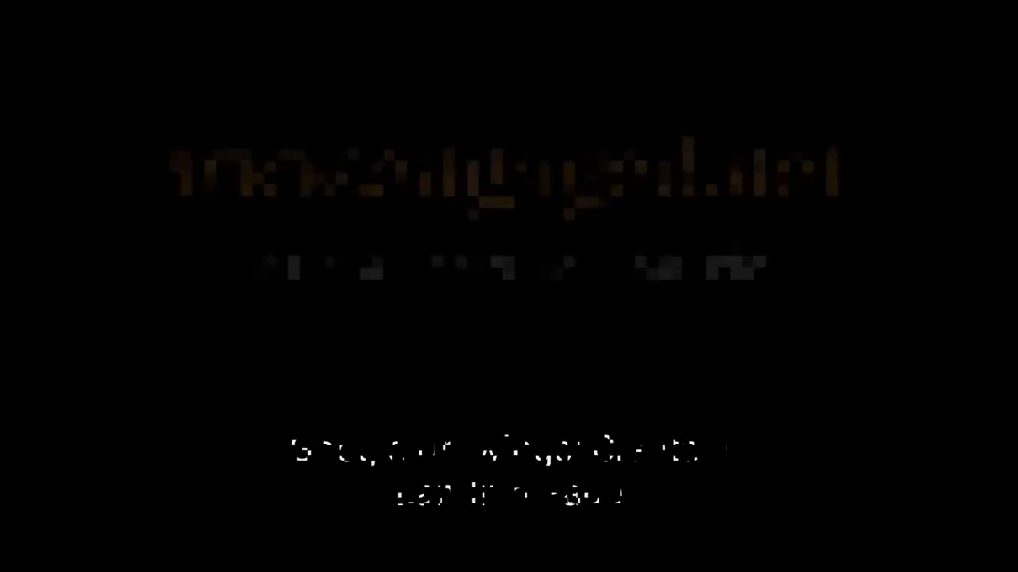